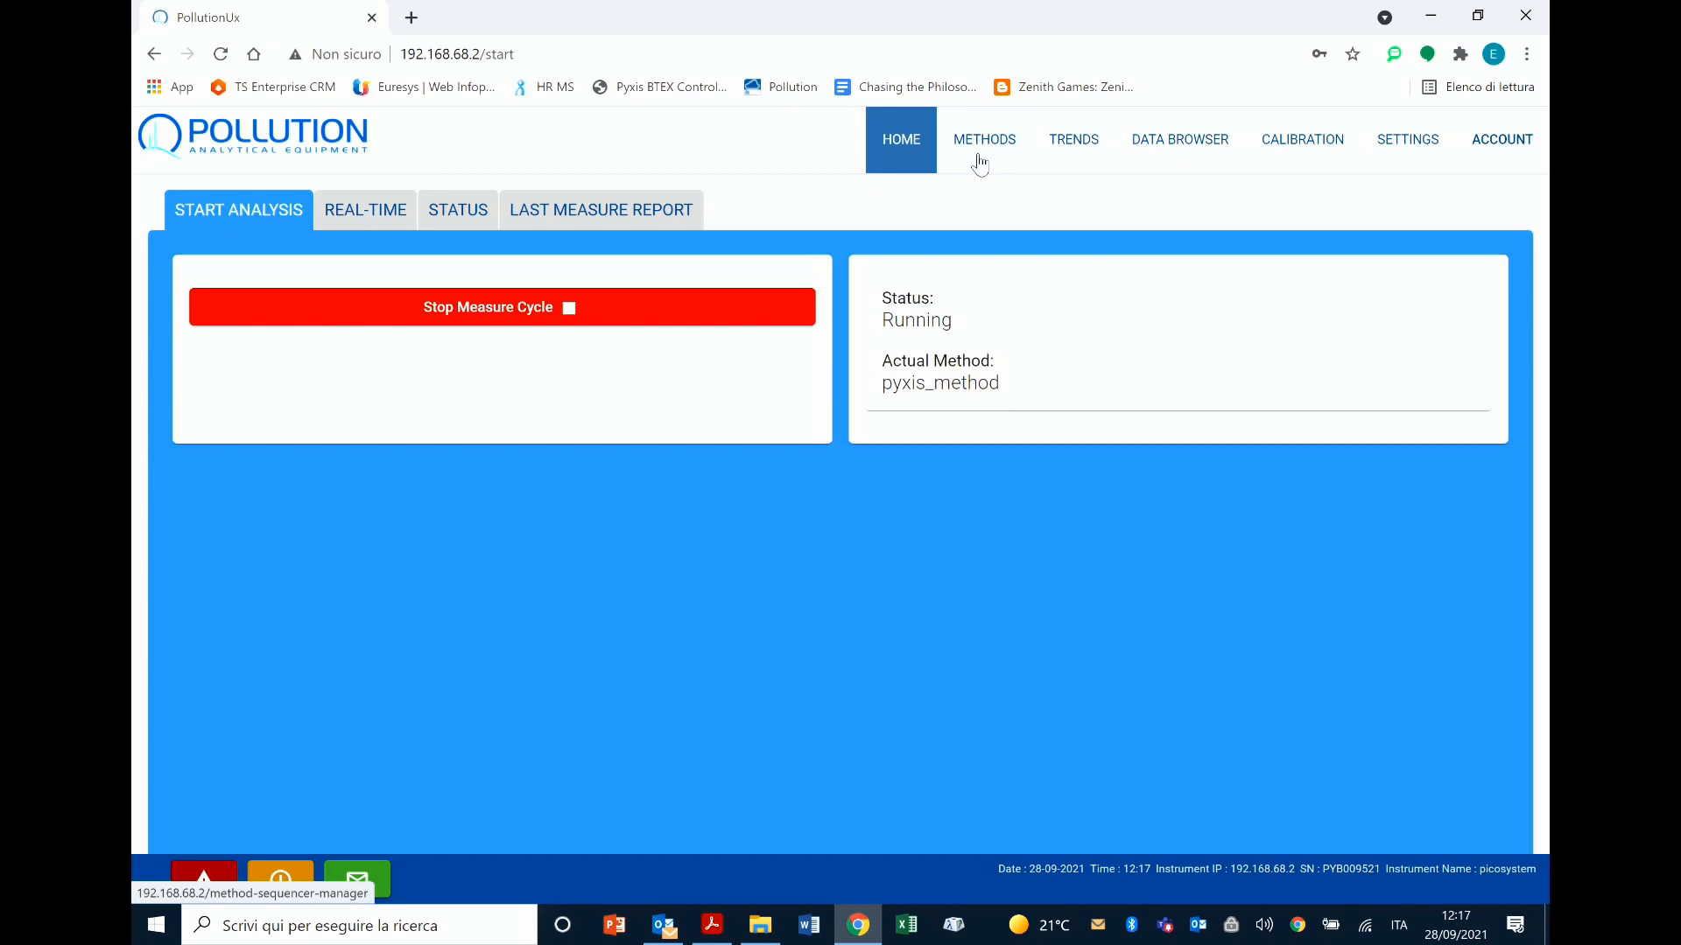
Step: Start a new method from the method list and look over its default analytical module parameters
left_click(980, 163)
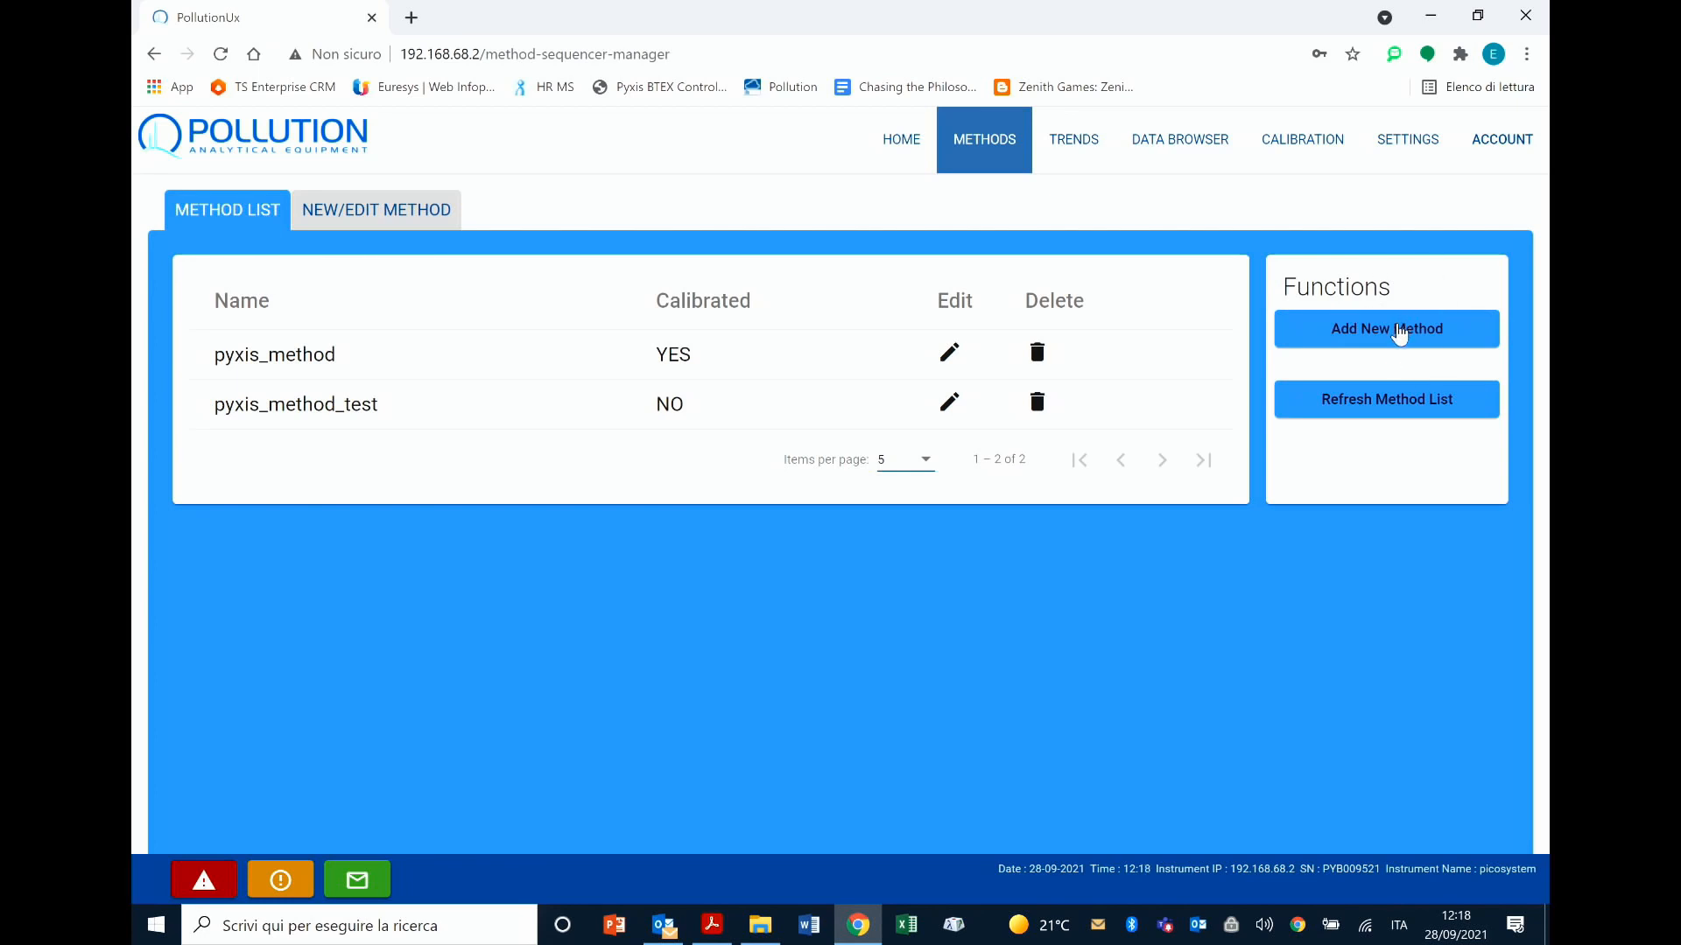
left_click(1399, 330)
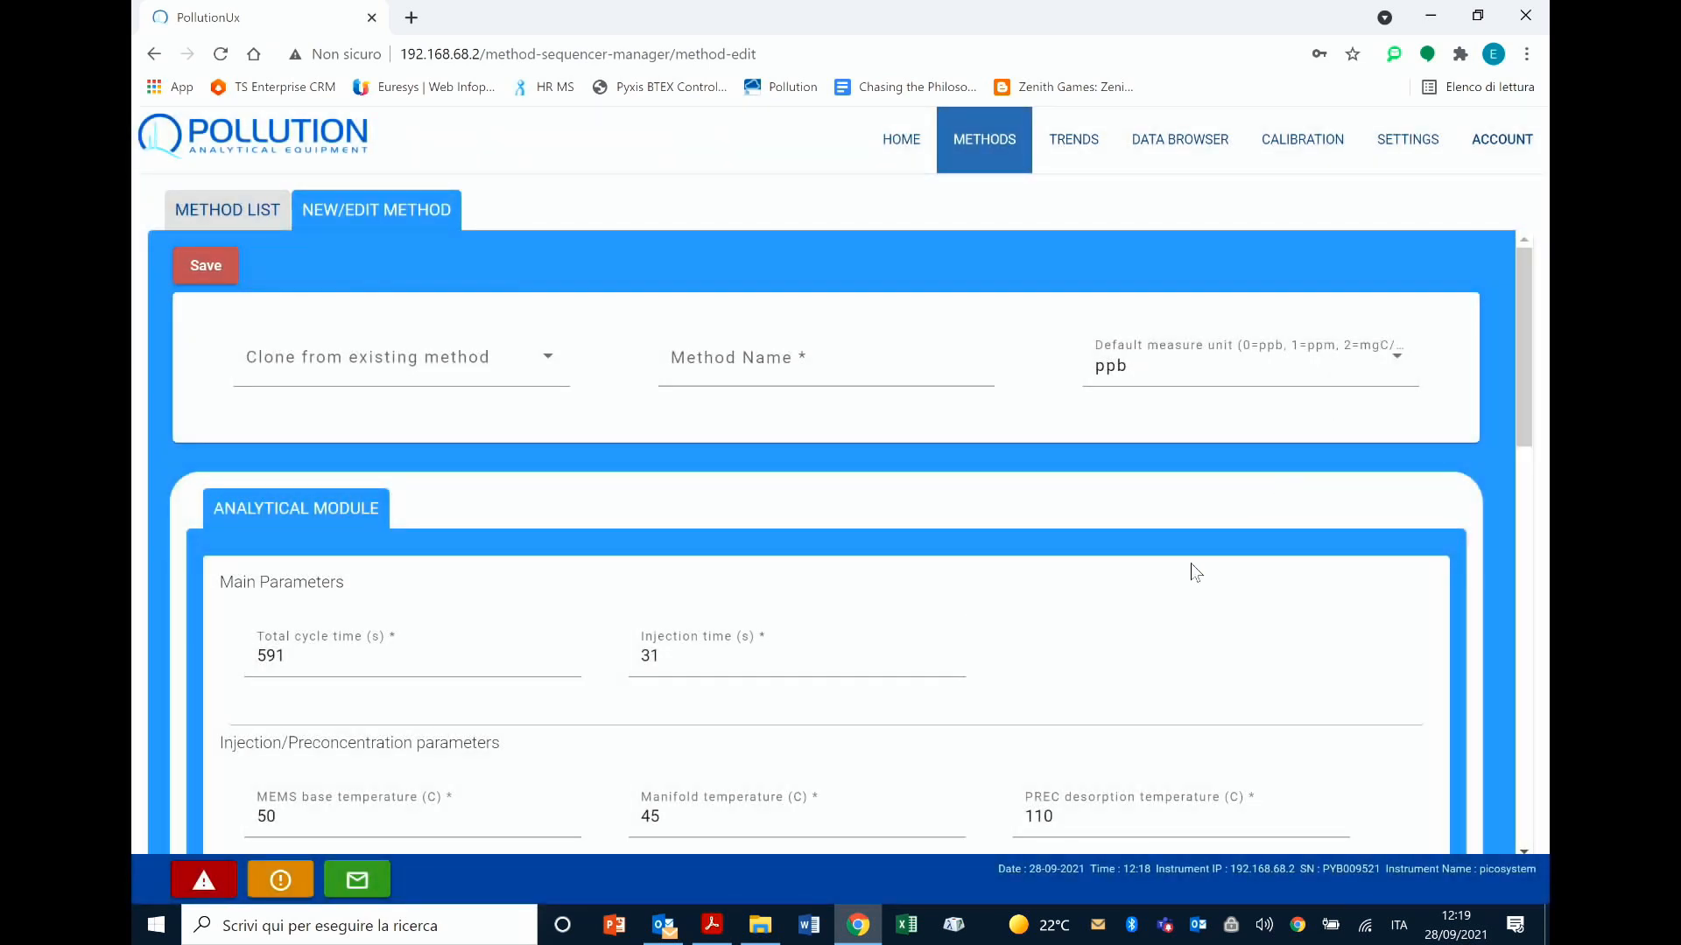
scroll(1191, 564, "down", 1)
scroll(1190, 564, "down", 1)
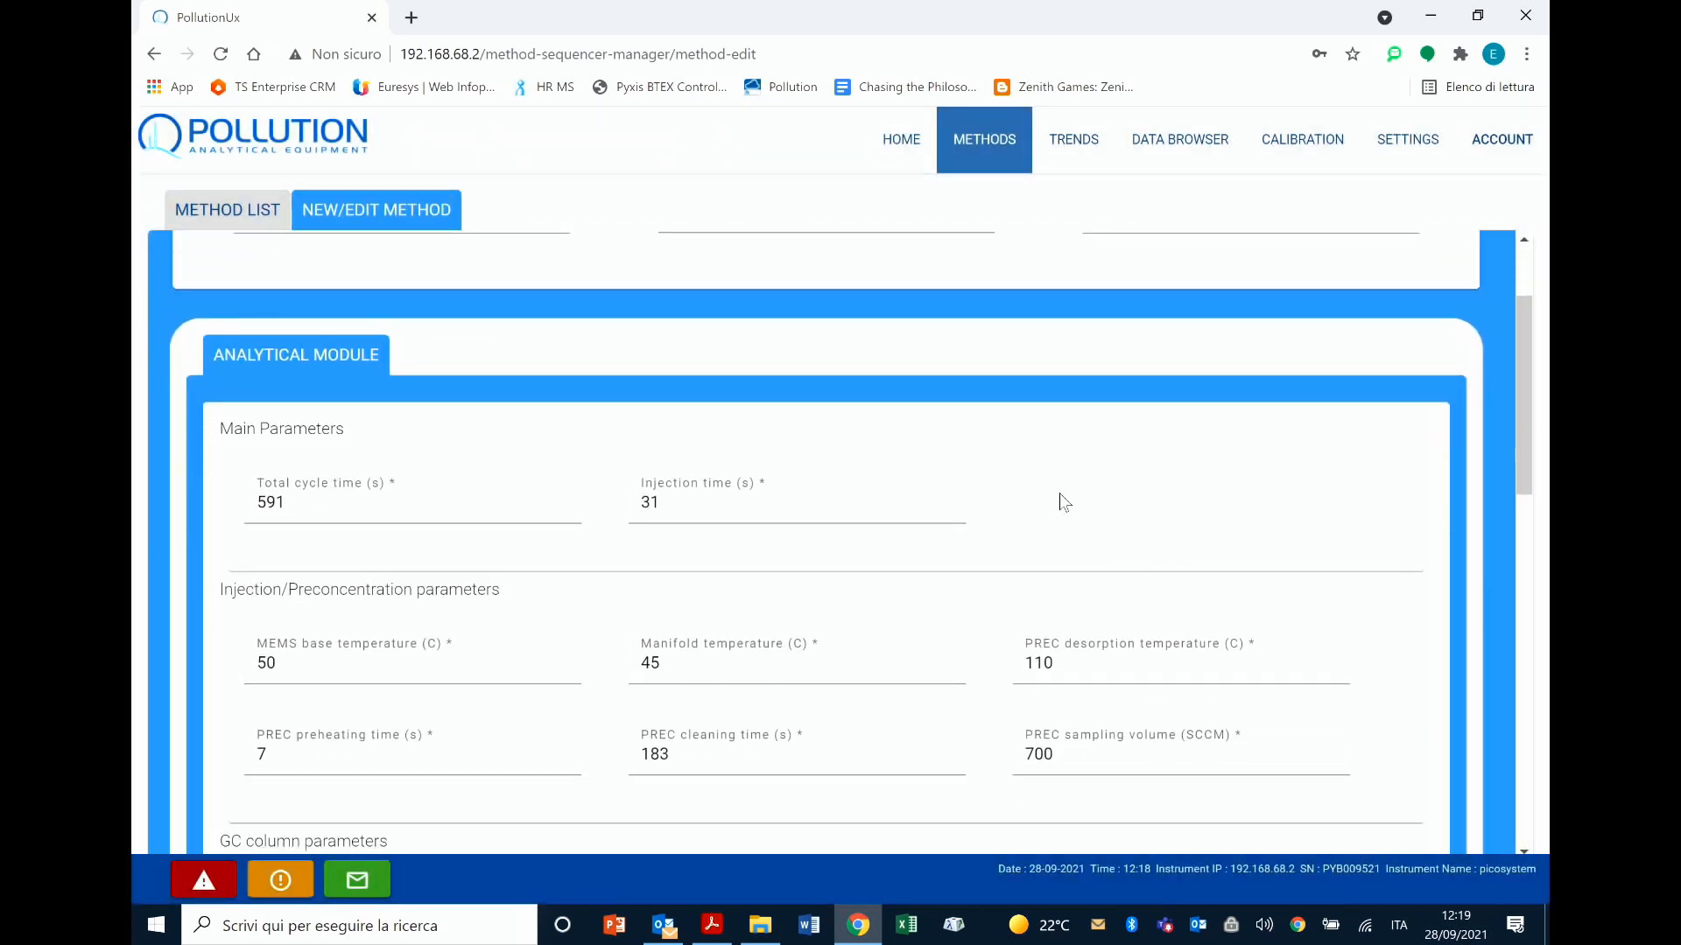
scroll(1003, 560, "down", 1)
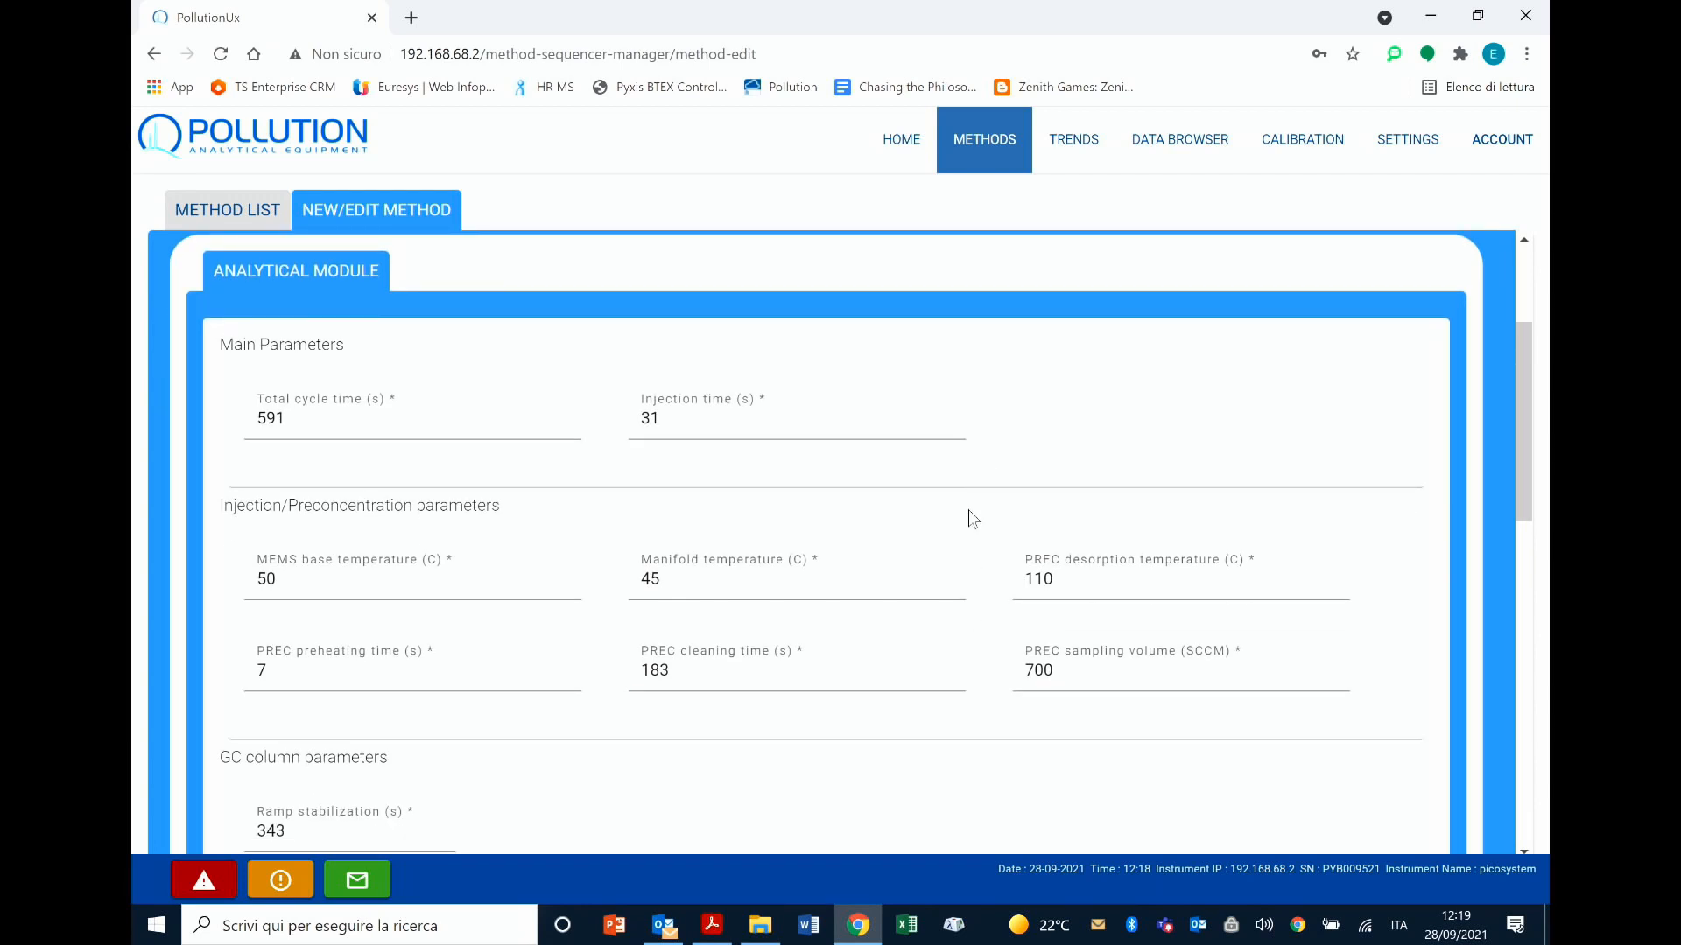
scroll(968, 510, "up", 3)
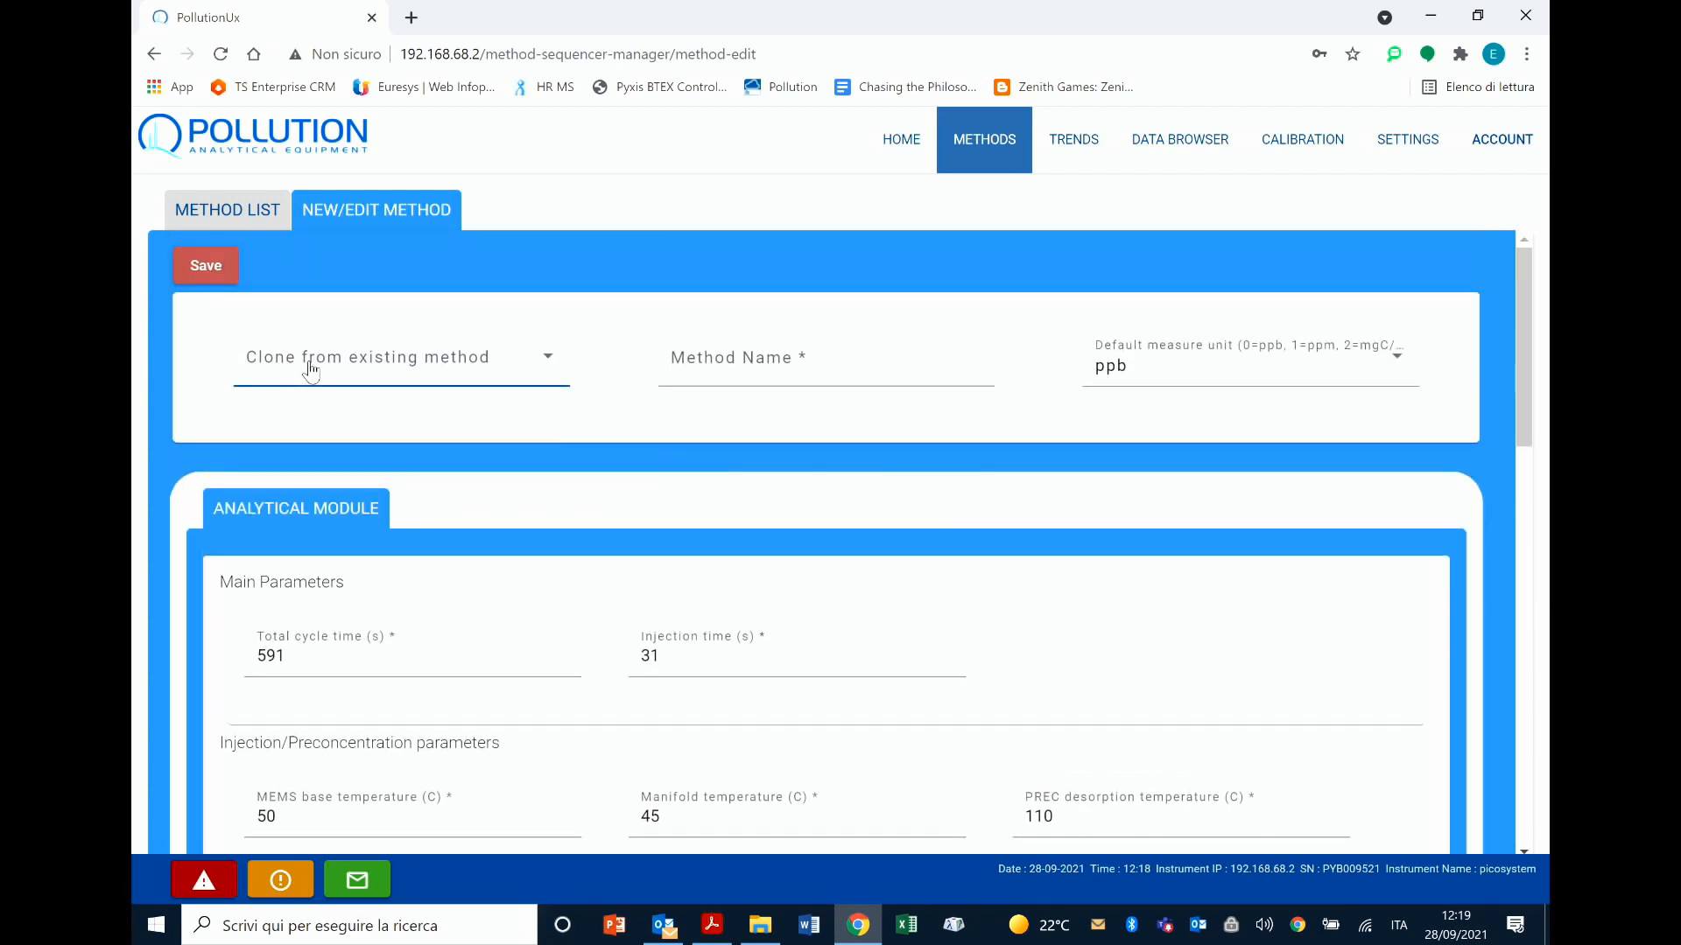
Step: Clone the new method from pyxis_method and set its default measure unit to mgC/M3
left_click(541, 368)
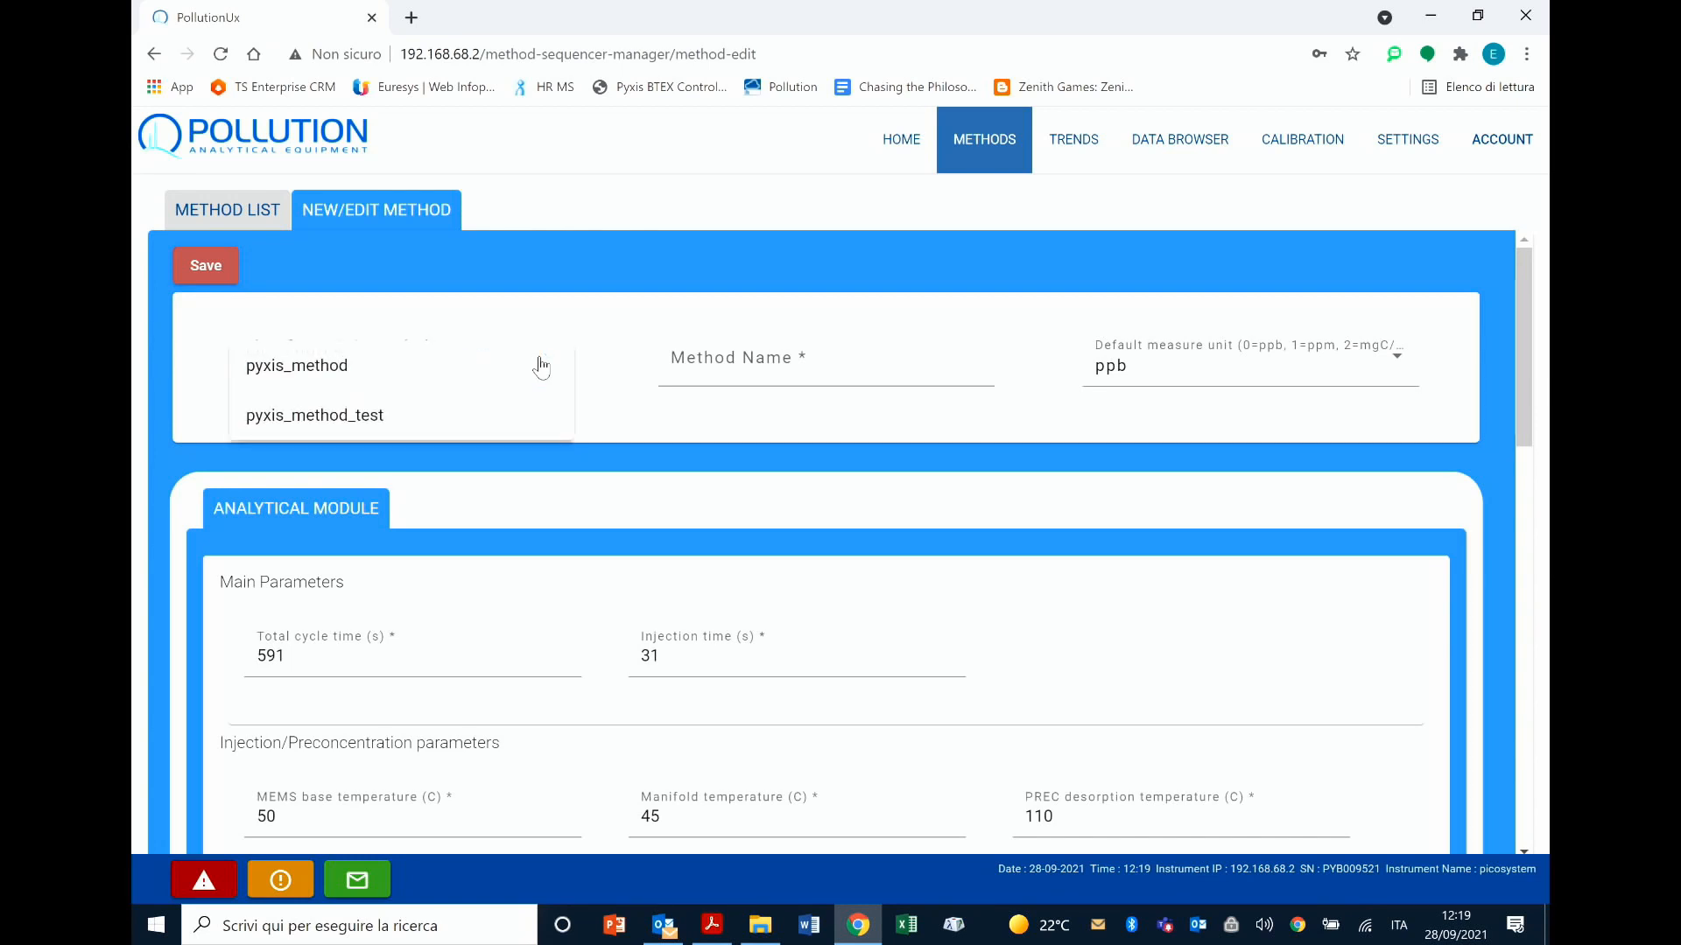
left_click(351, 374)
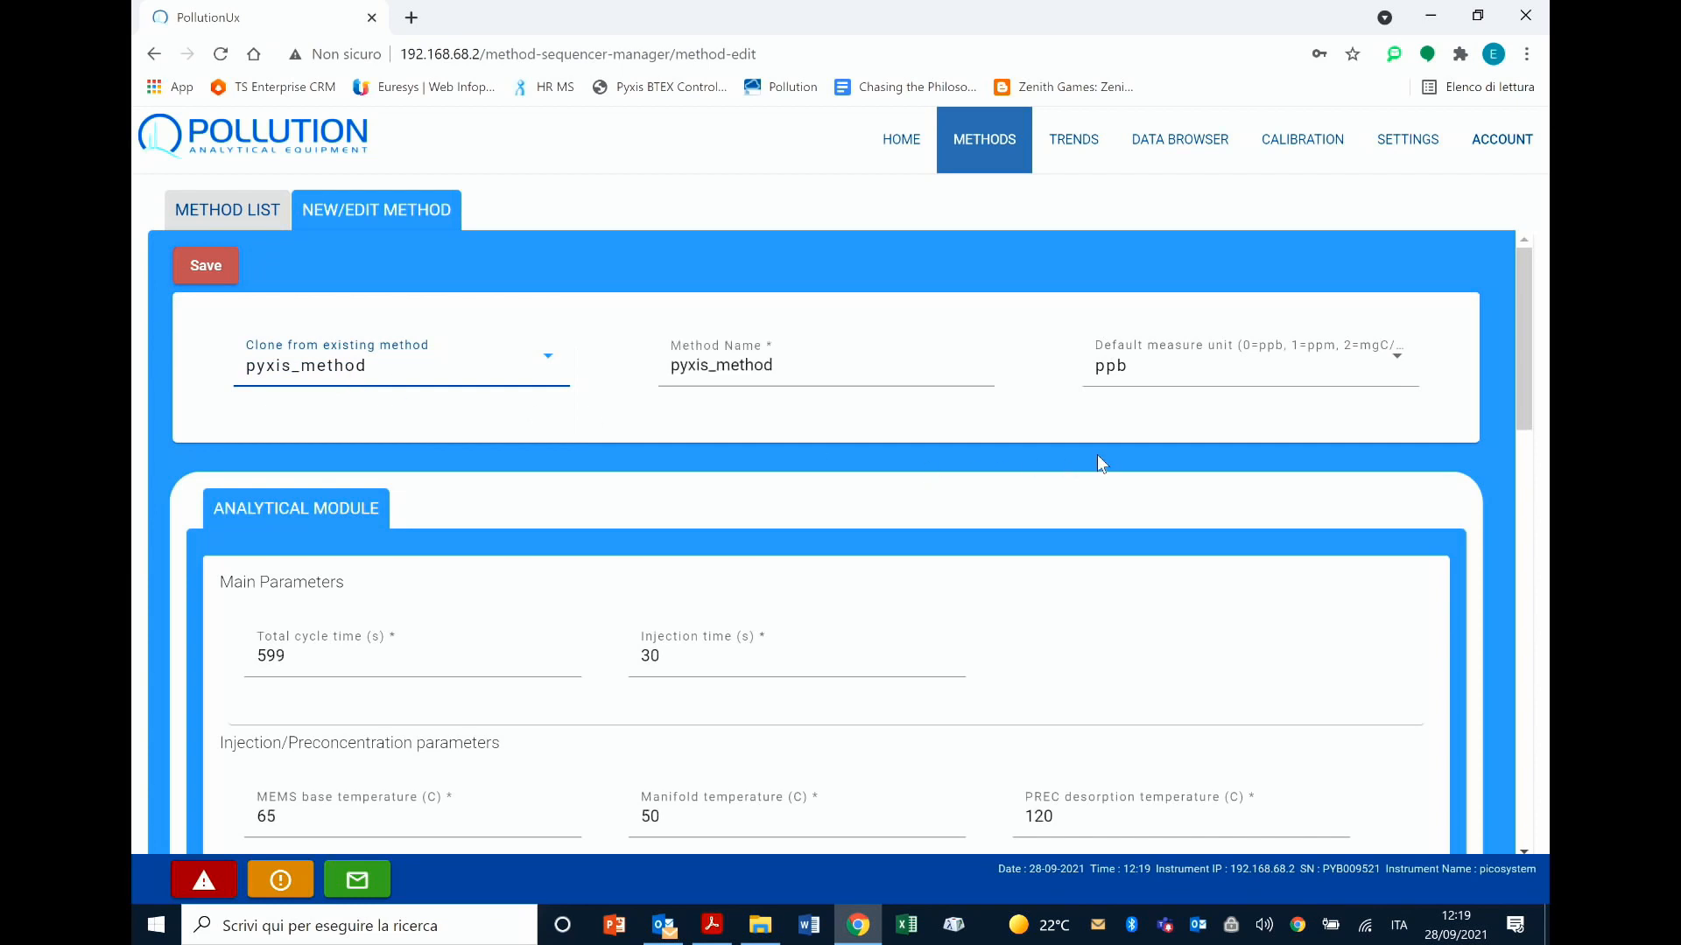
left_click(1181, 379)
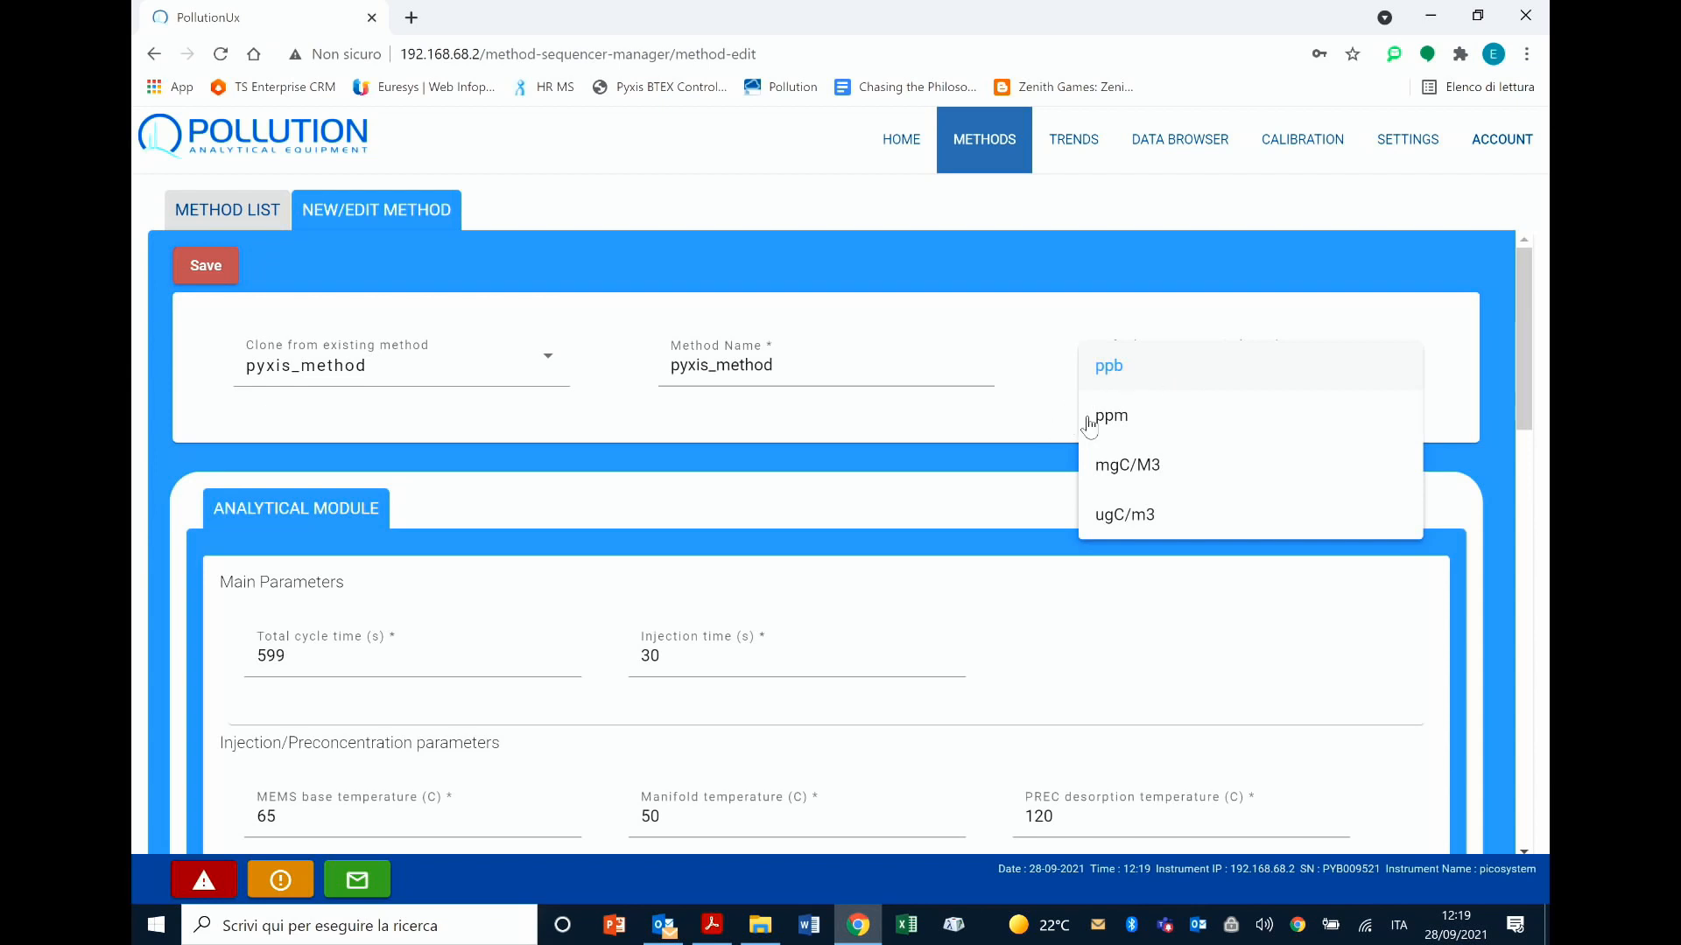
left_click(1157, 478)
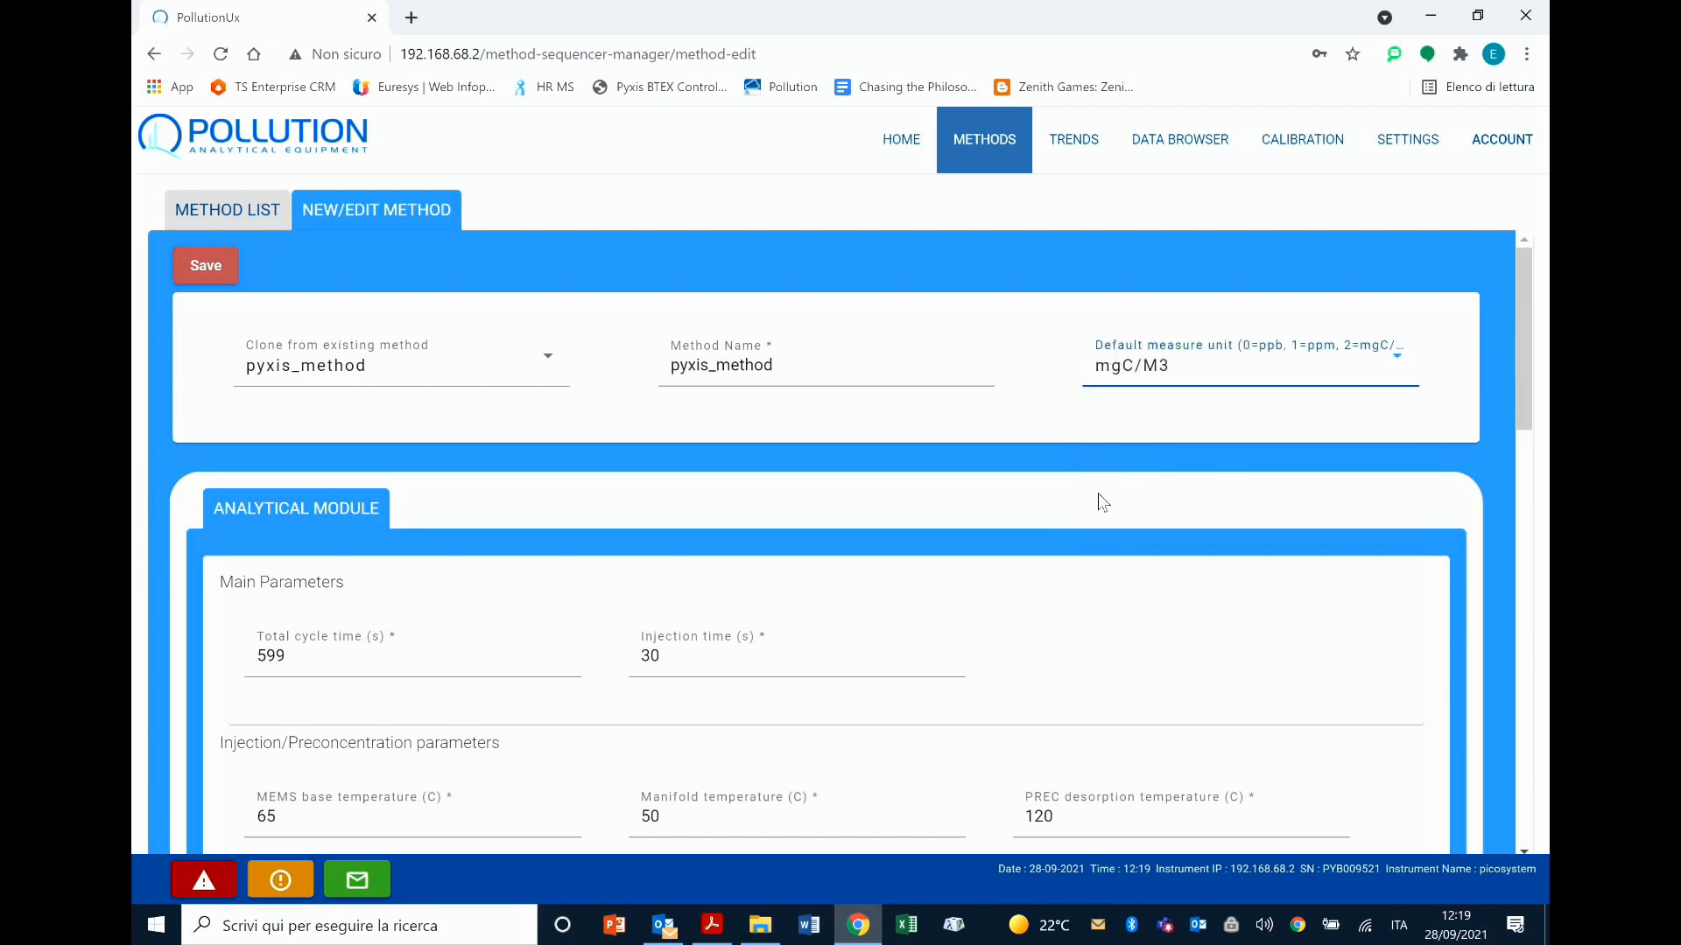
Step: Try to set the total cycle time in the main parameters to 200 s
scroll(1079, 501, "down", 2)
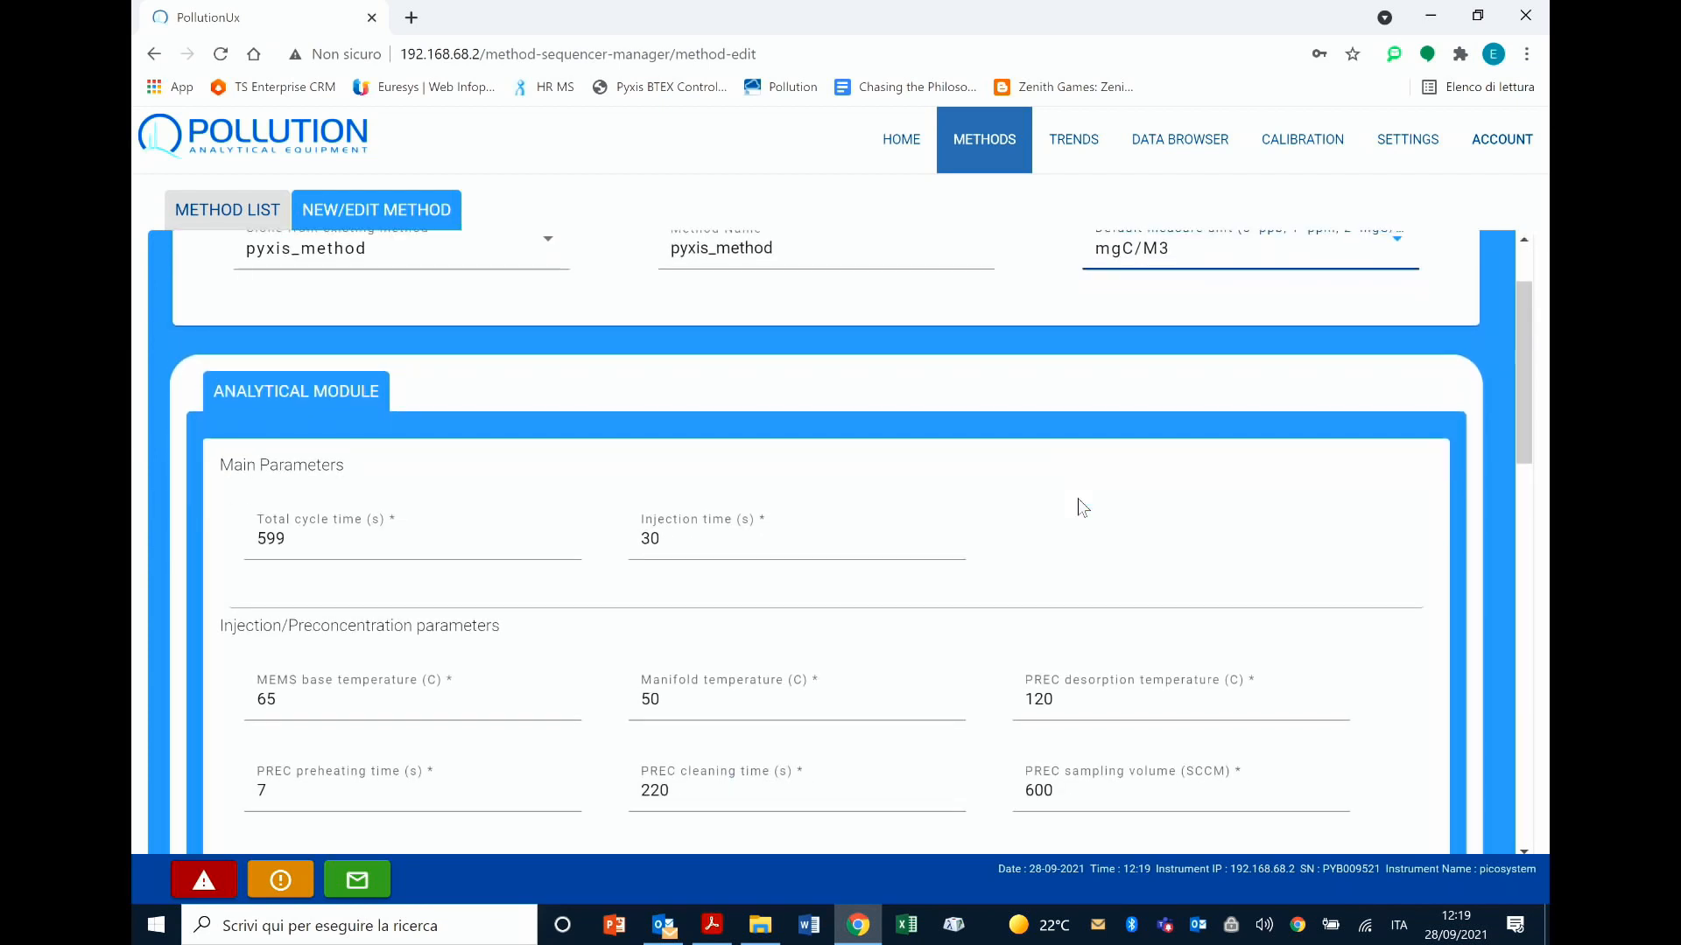
scroll(1079, 497, "down", 1)
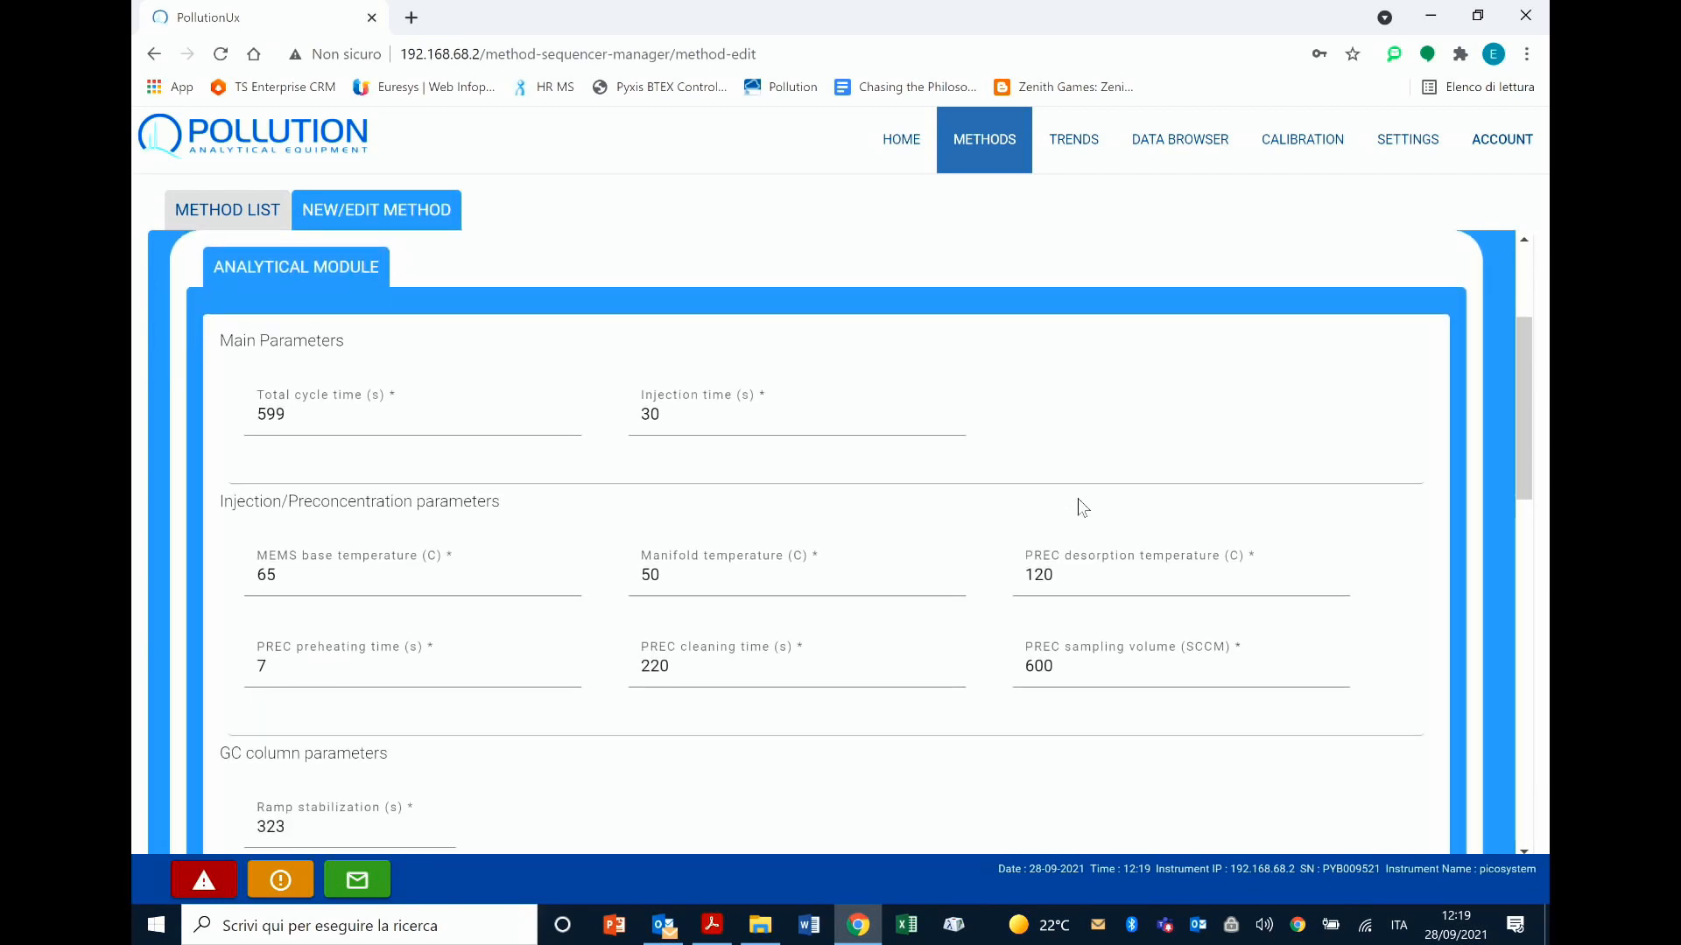
scroll(1159, 394, "down", 1)
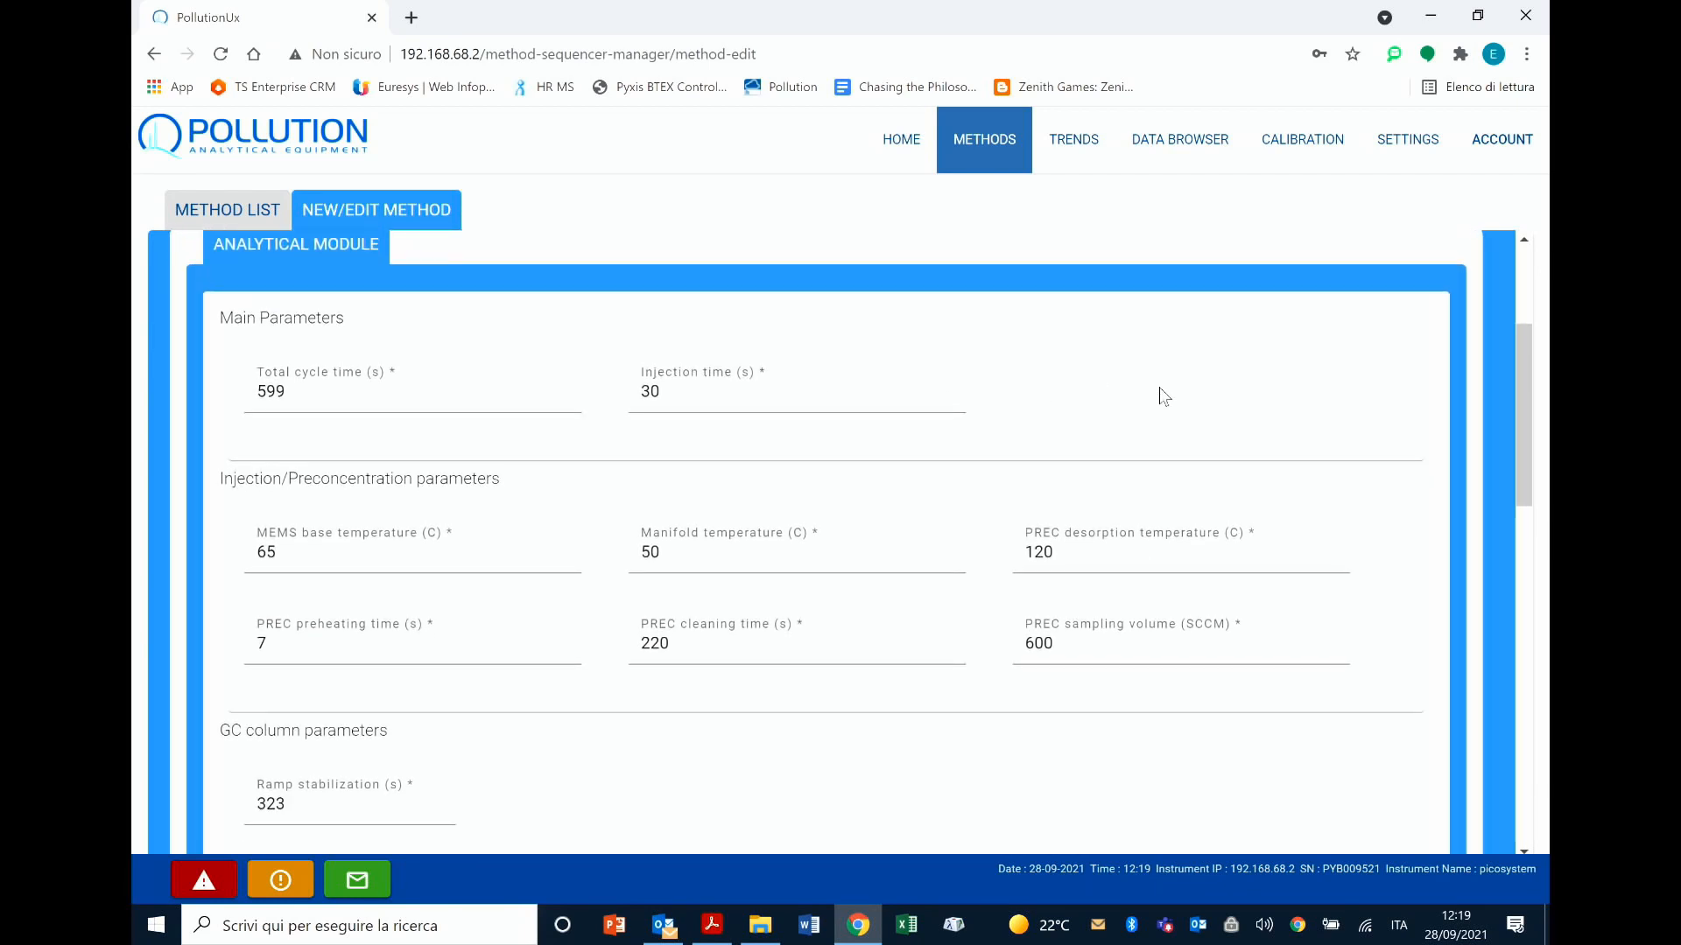
scroll(1159, 387, "down", 1)
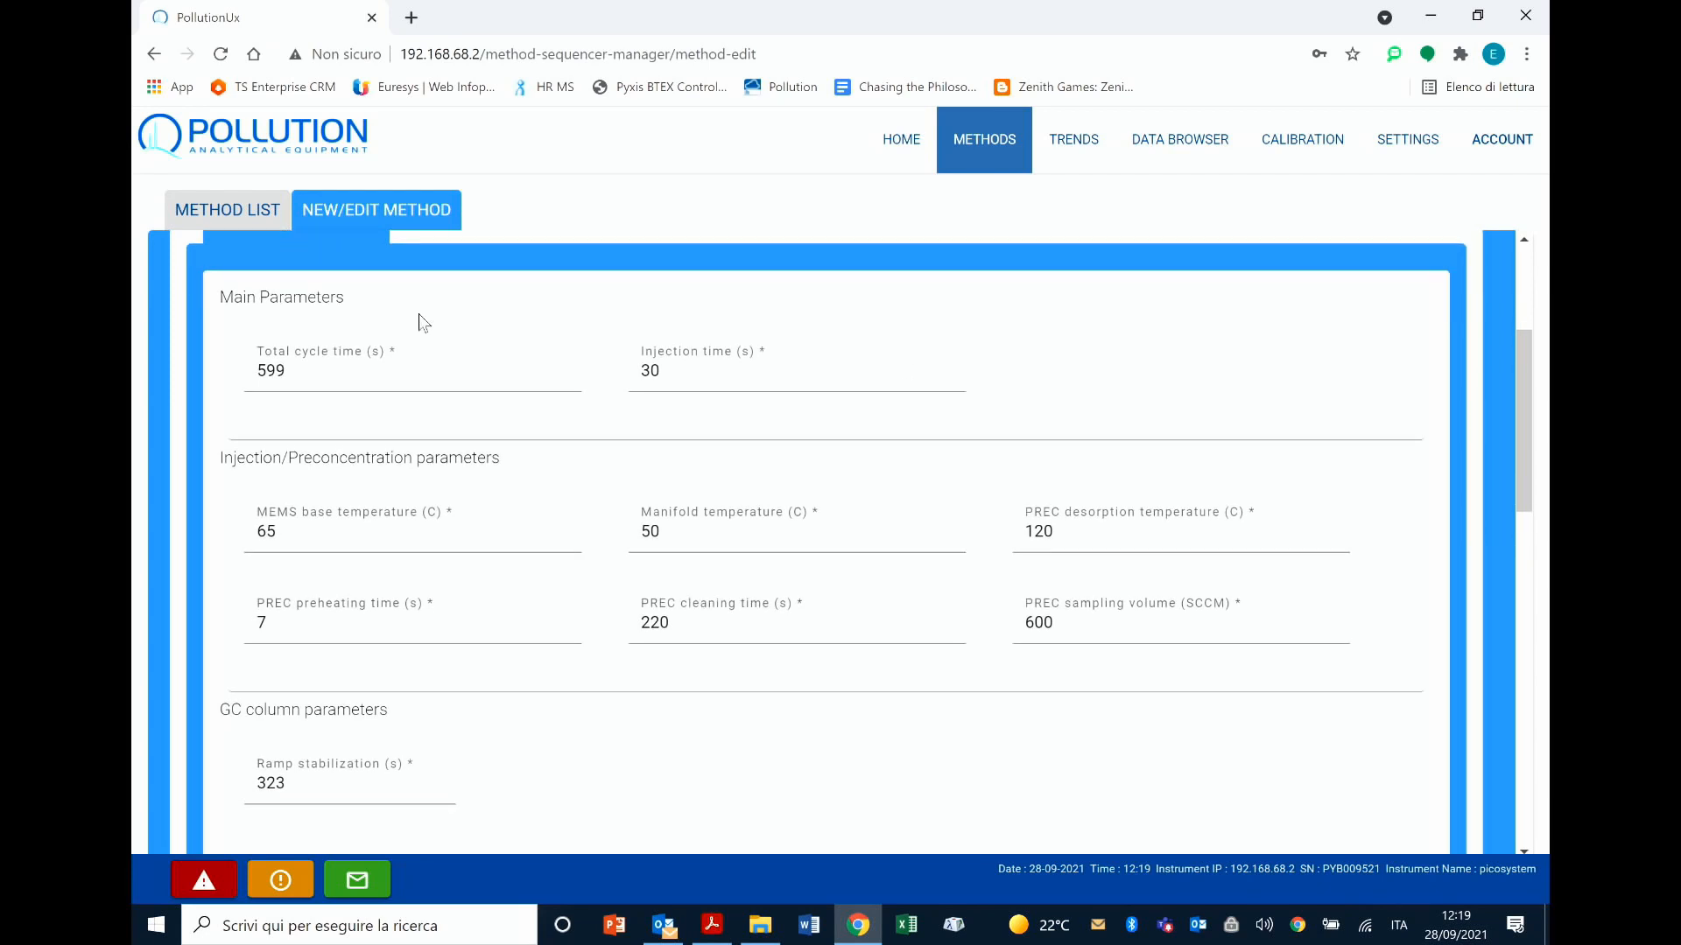
scroll(419, 313, "up", 2)
left_click(290, 405)
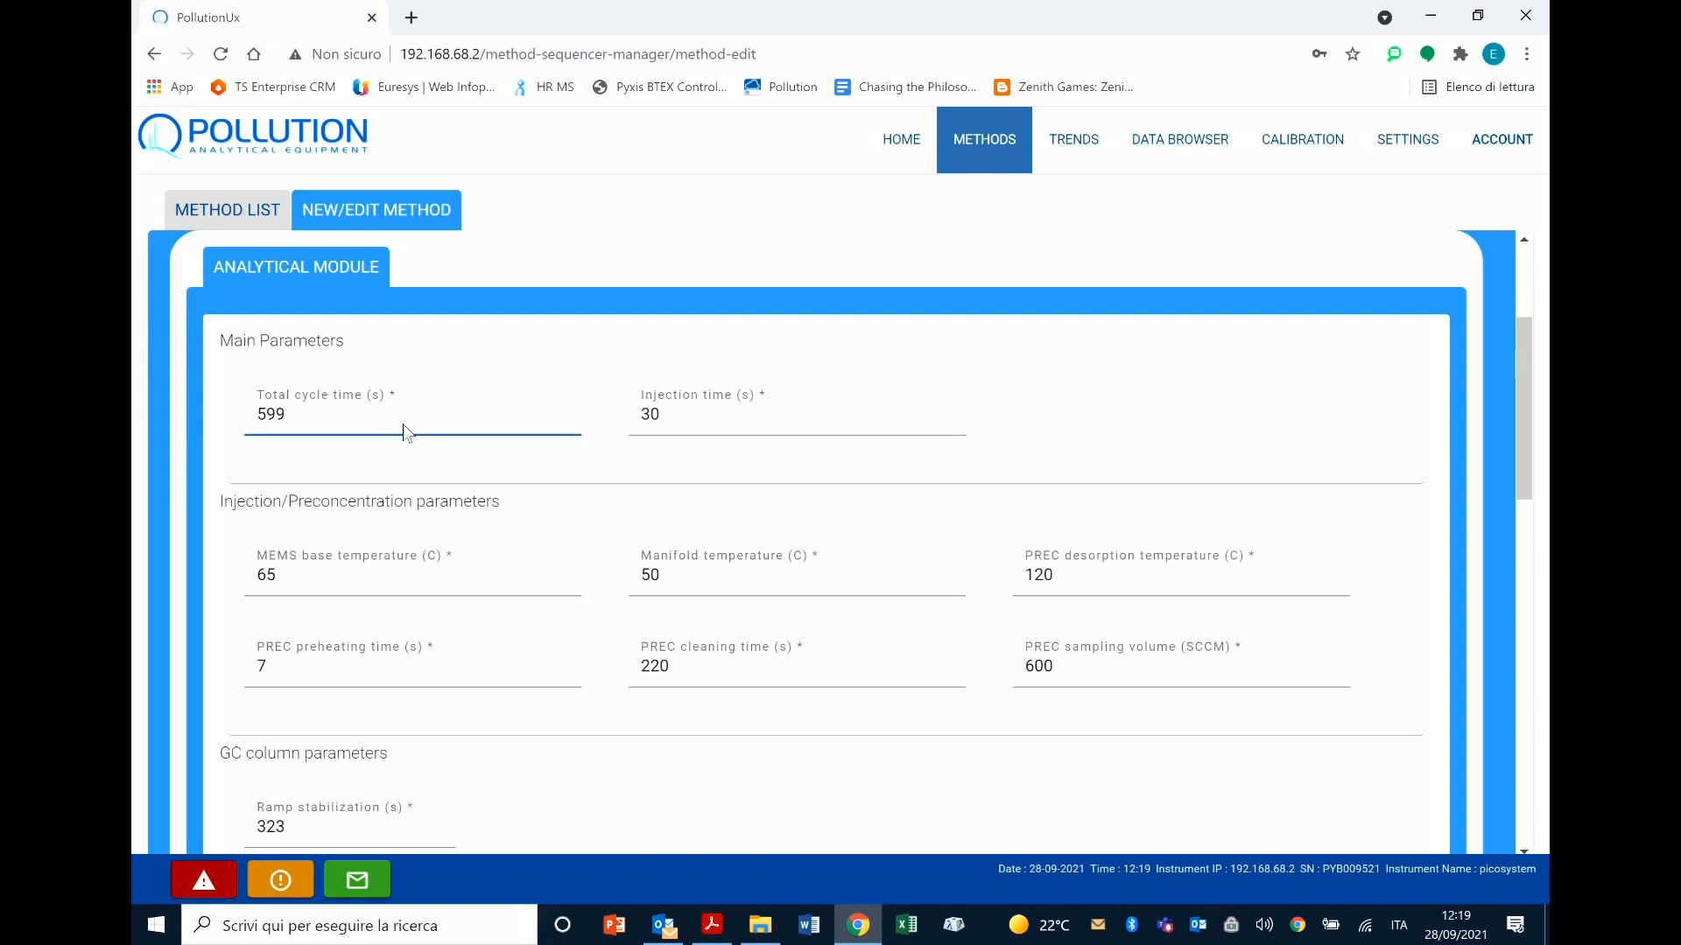
left_click_drag(333, 417, 242, 409)
left_click(564, 417)
left_click(670, 417)
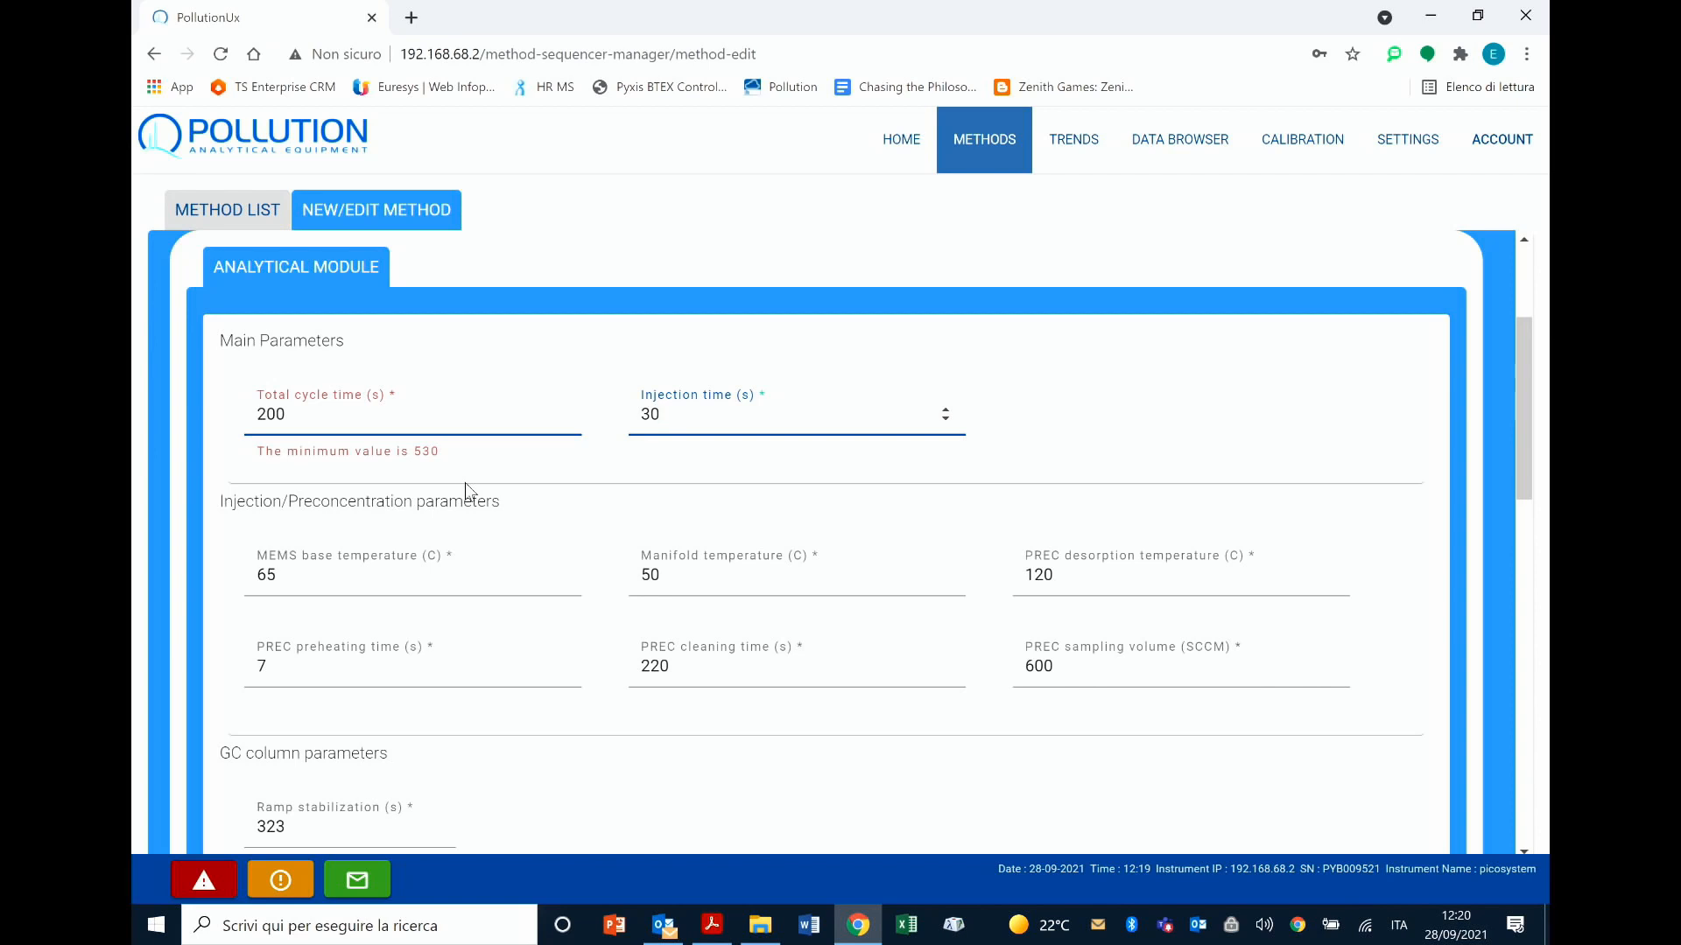
Step: Set the total cycle time in the main parameters to 530 s
scroll(843, 452, "down", 1)
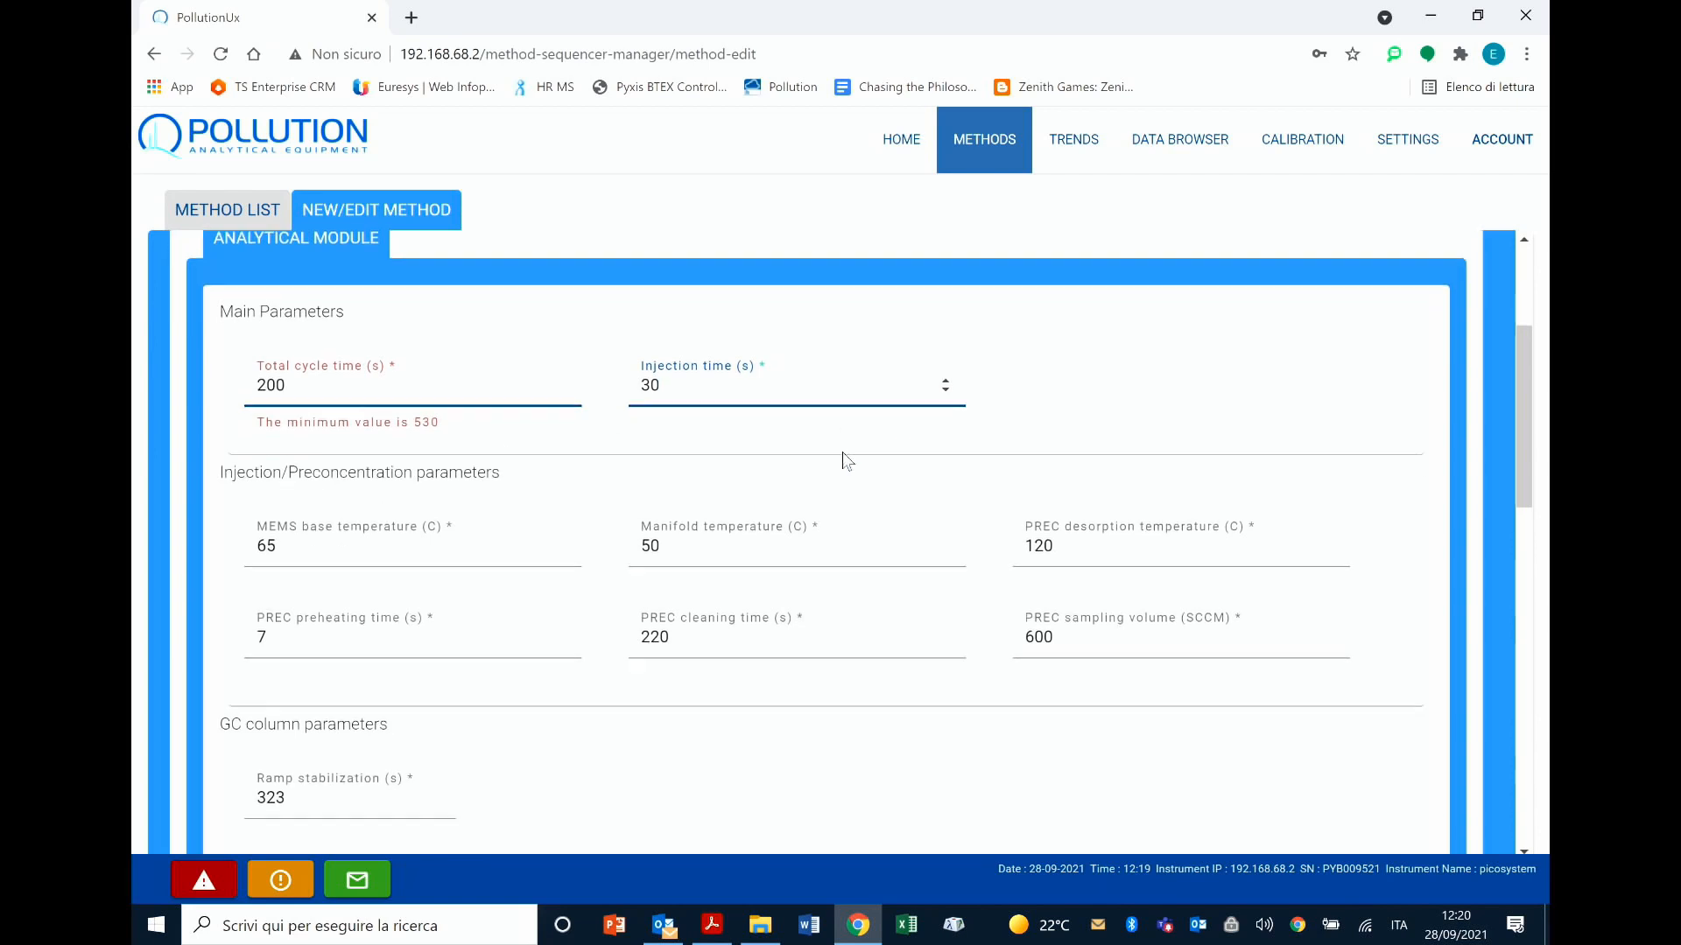
left_click(1006, 438)
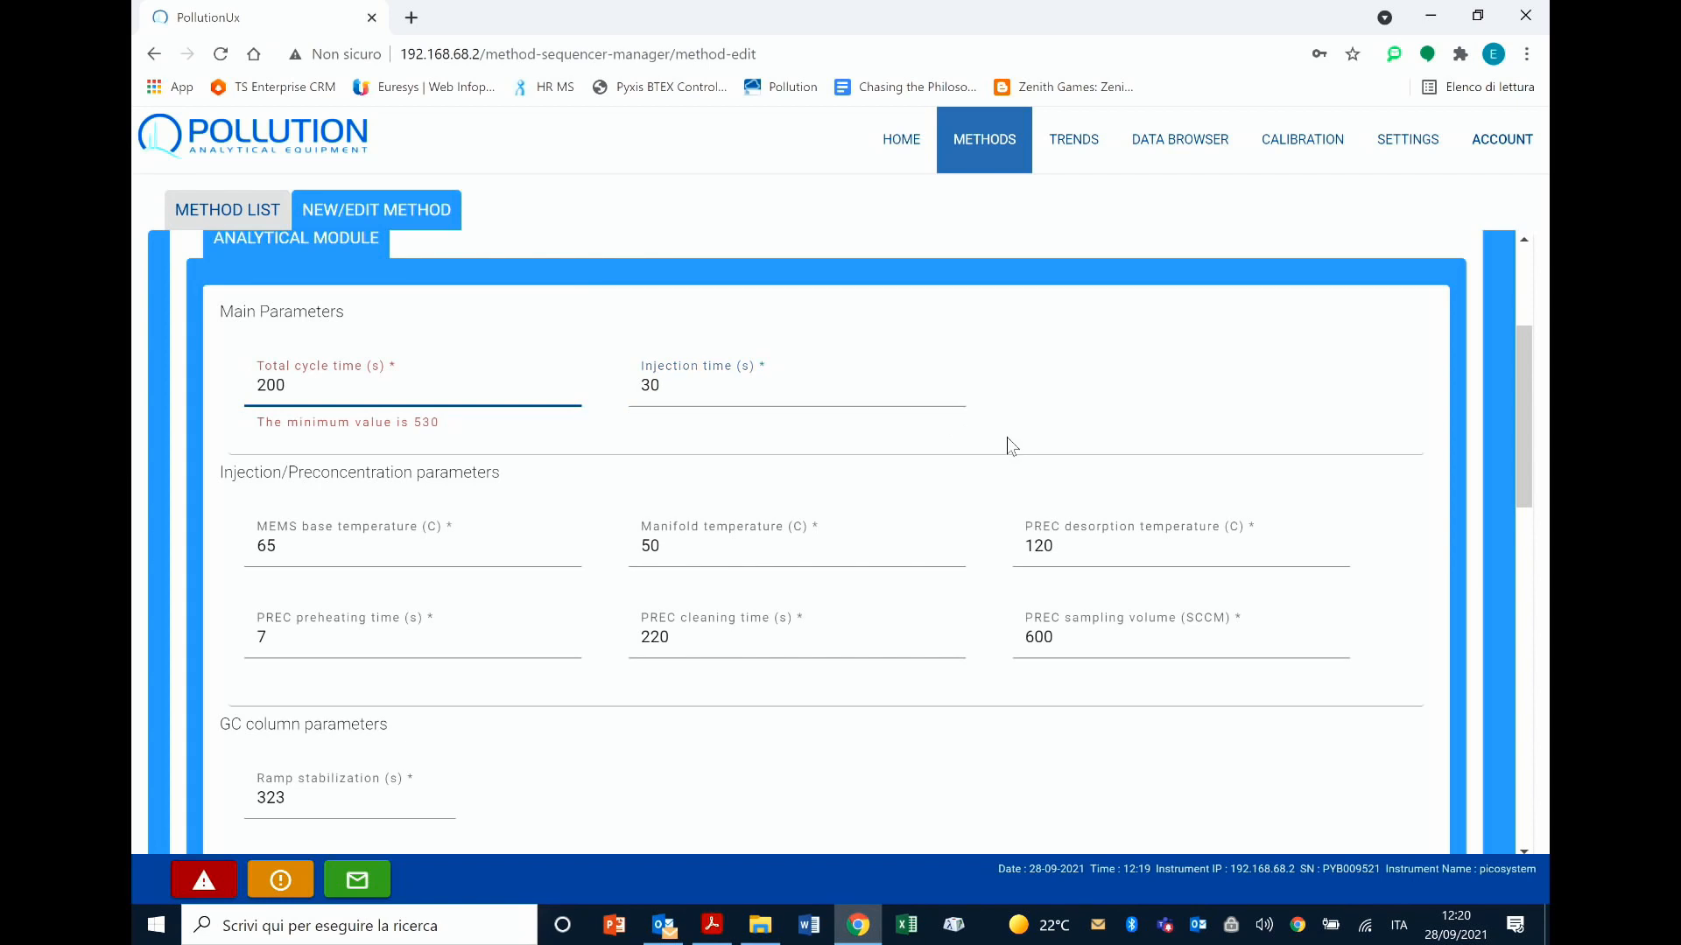
scroll(891, 460, "down", 2)
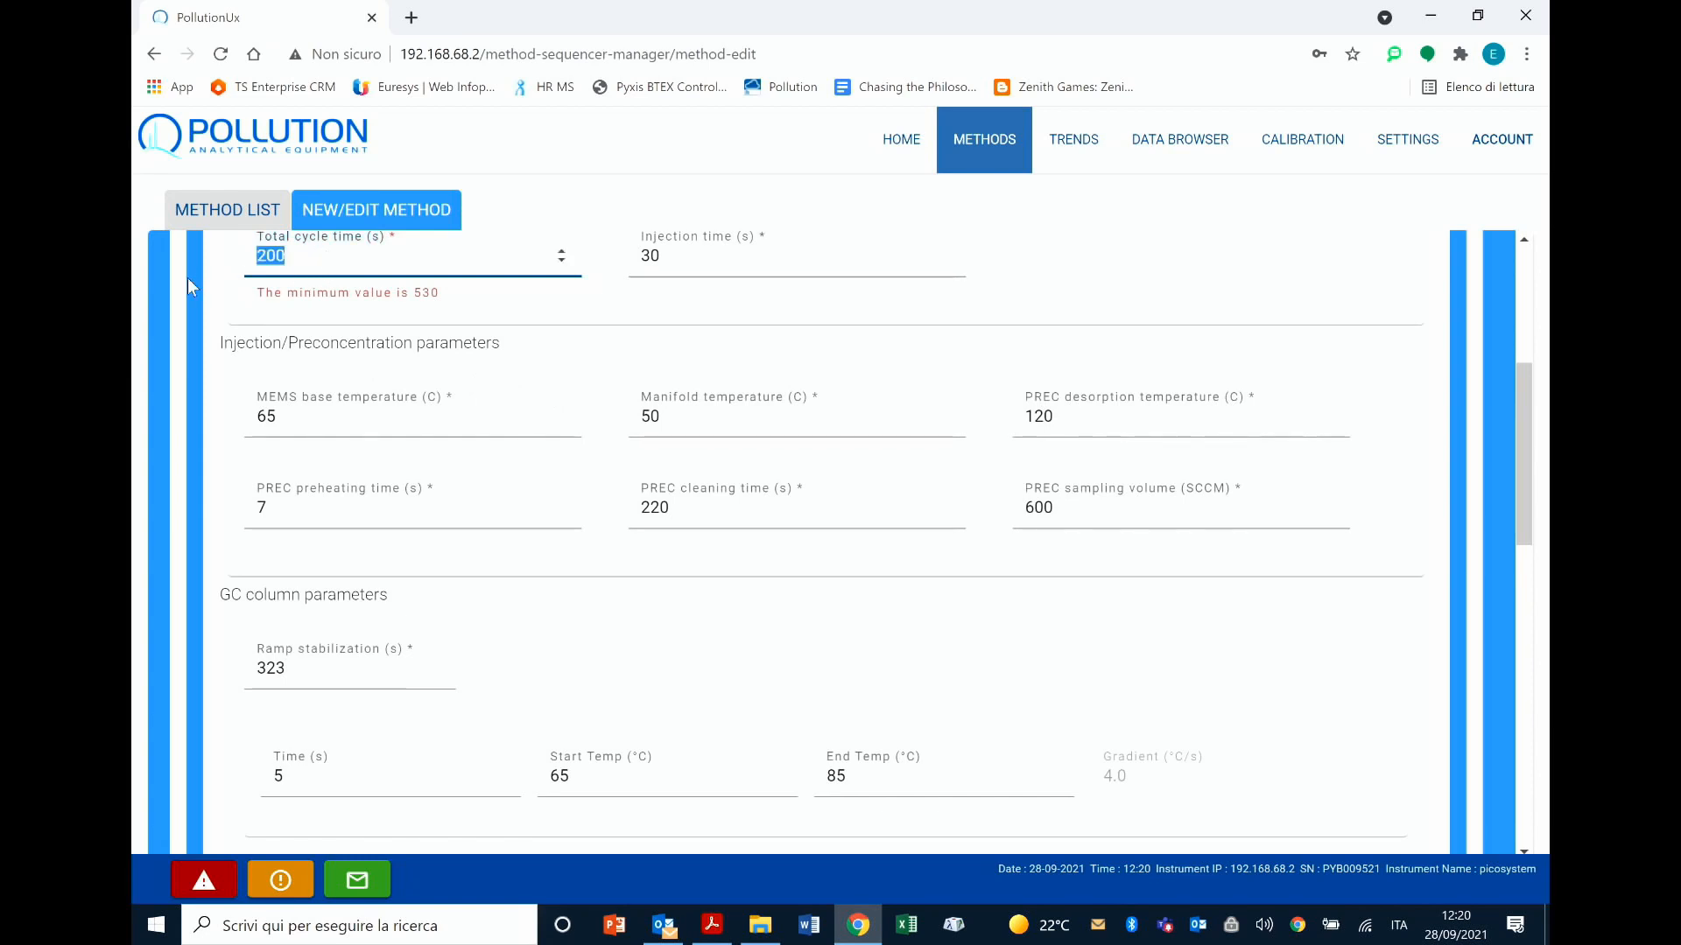
type("530")
left_click(497, 396)
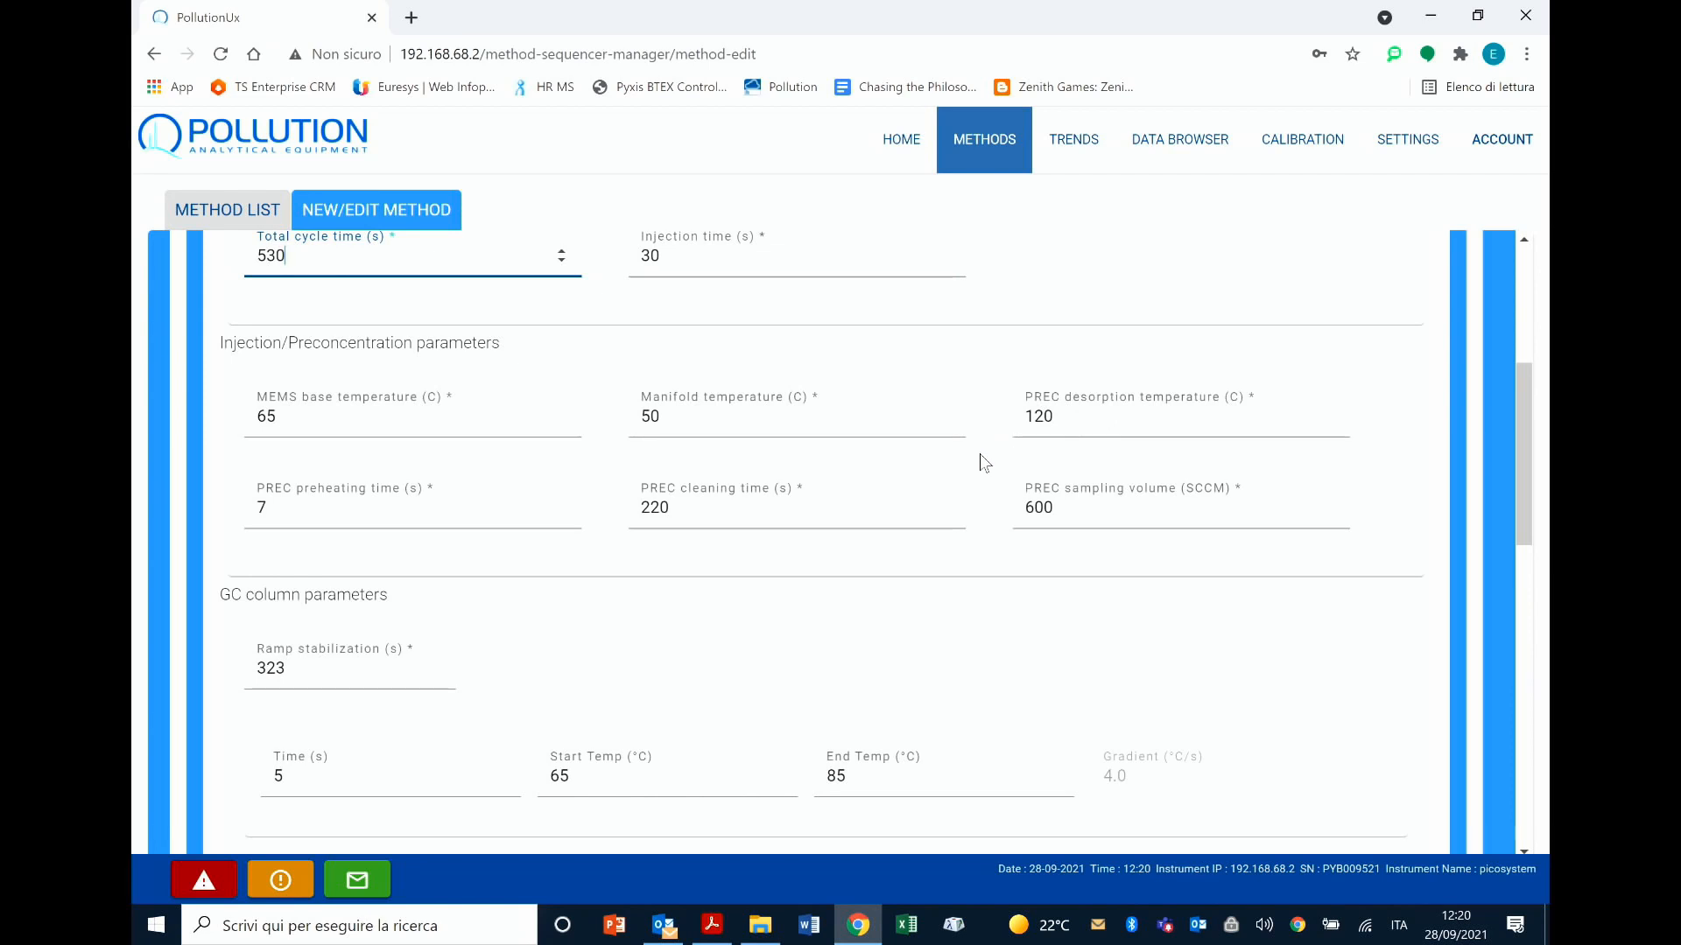
Step: Examine the GC column parameters, including the first ramp's time, start and end temperatures, and the temperature plot
scroll(975, 466, "down", 1)
scroll(975, 465, "down", 3)
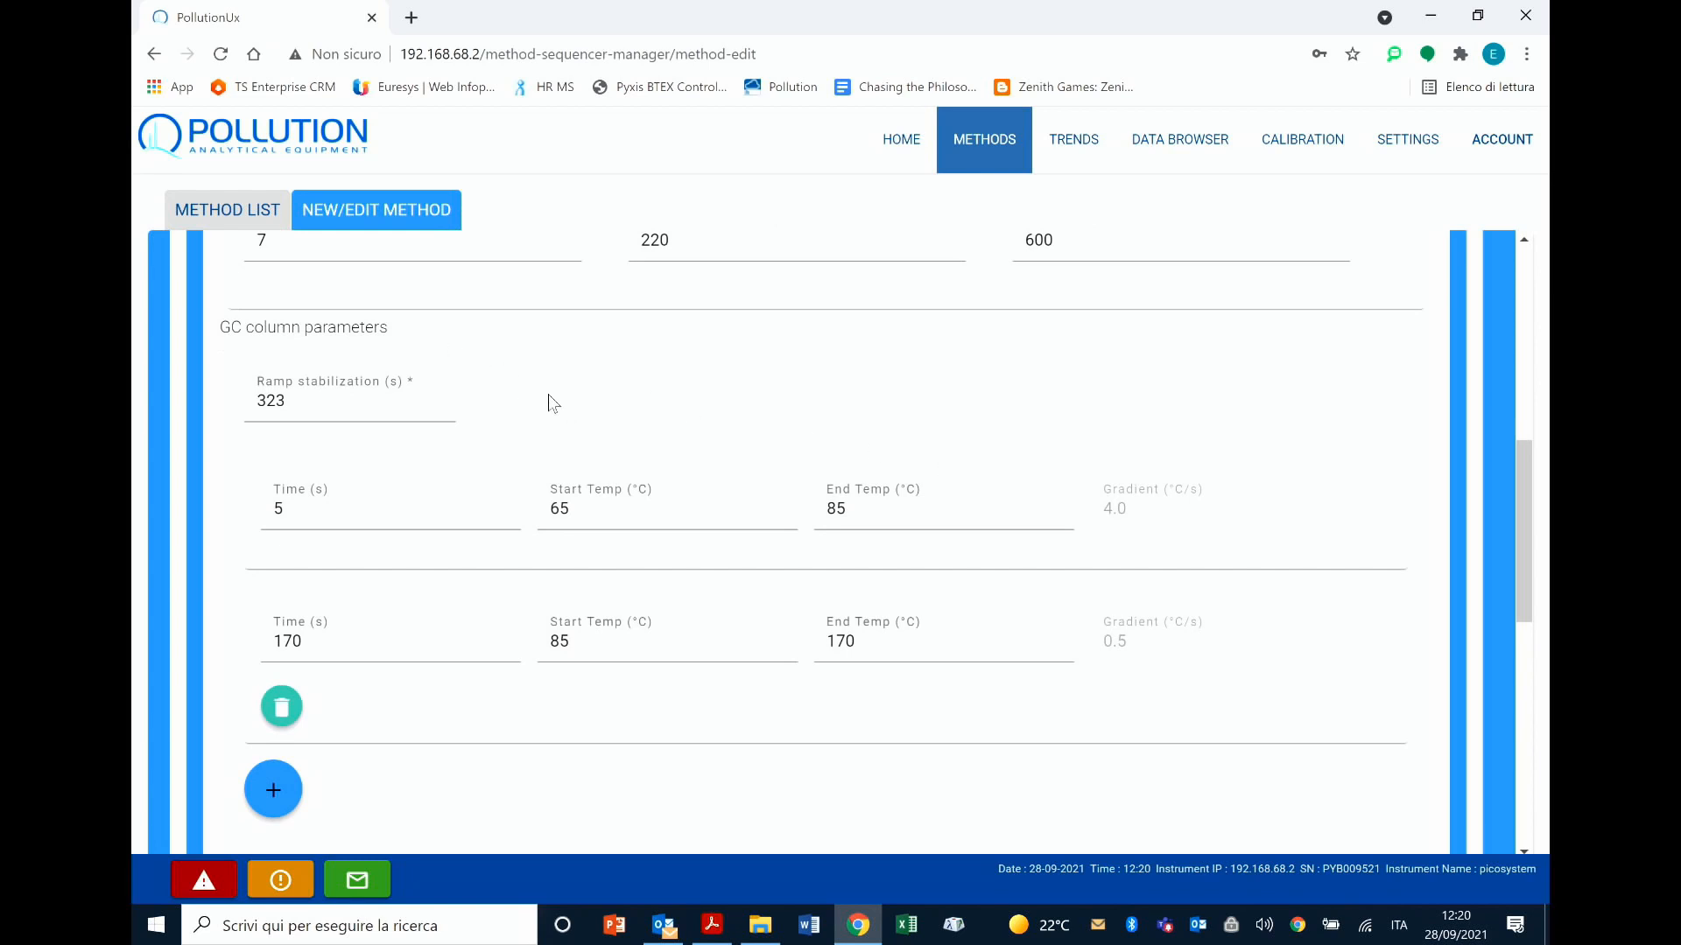
scroll(548, 395, "down", 1)
scroll(548, 394, "down", 1)
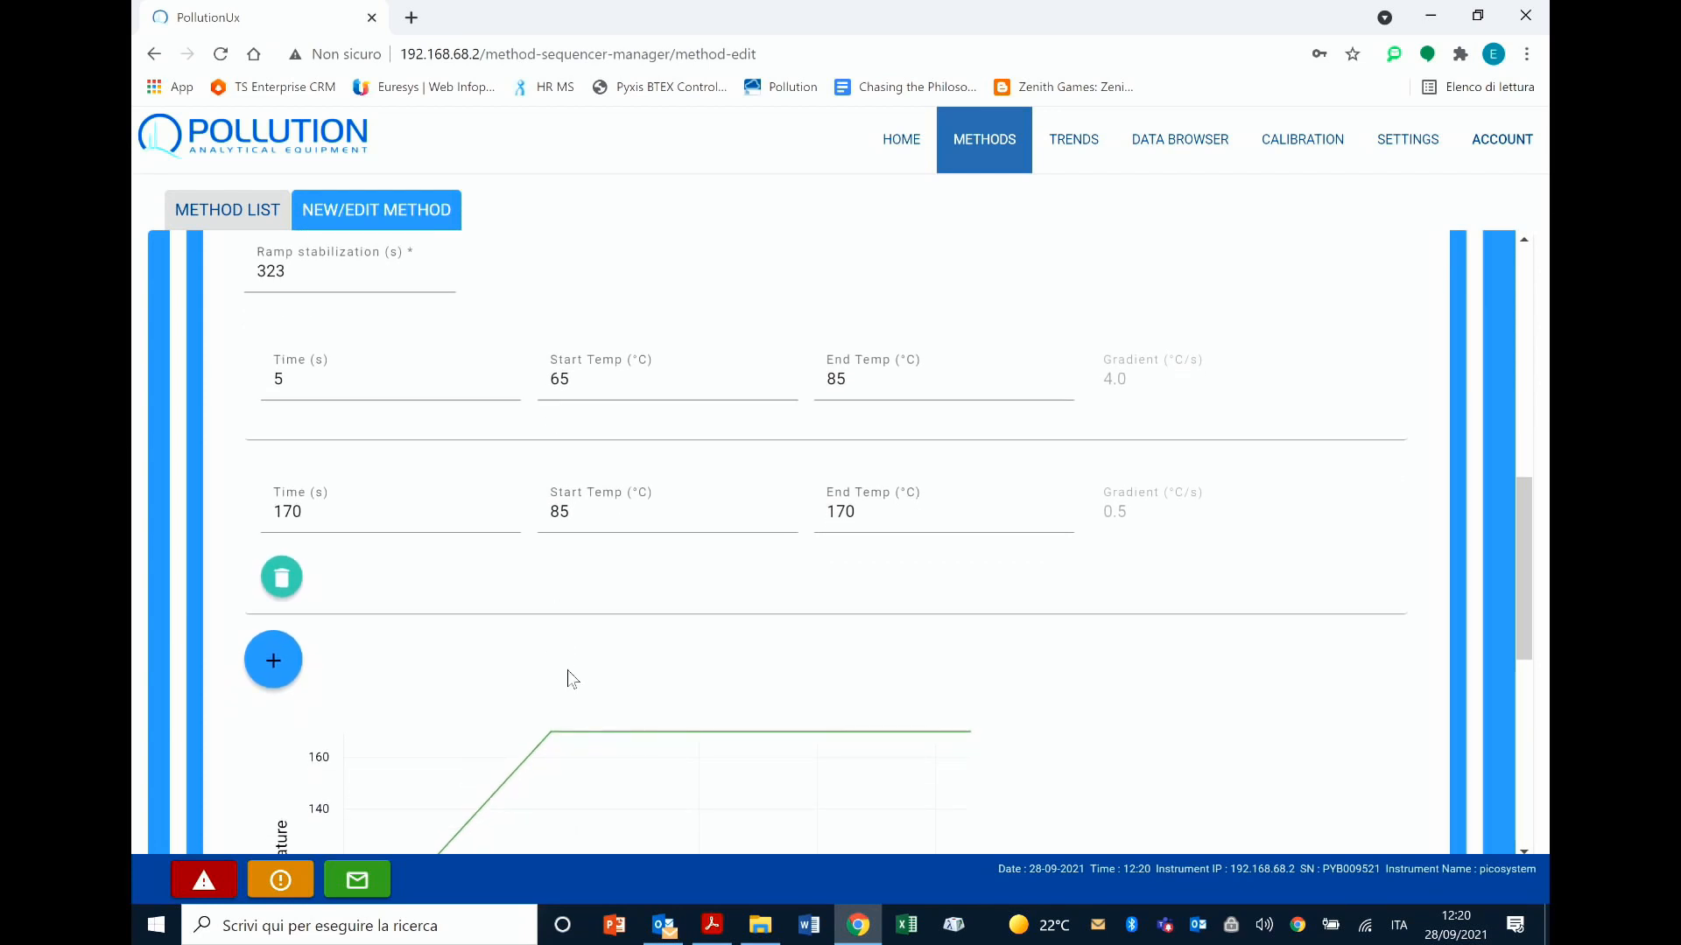
scroll(558, 669, "down", 1)
left_click(364, 355)
left_click(626, 357)
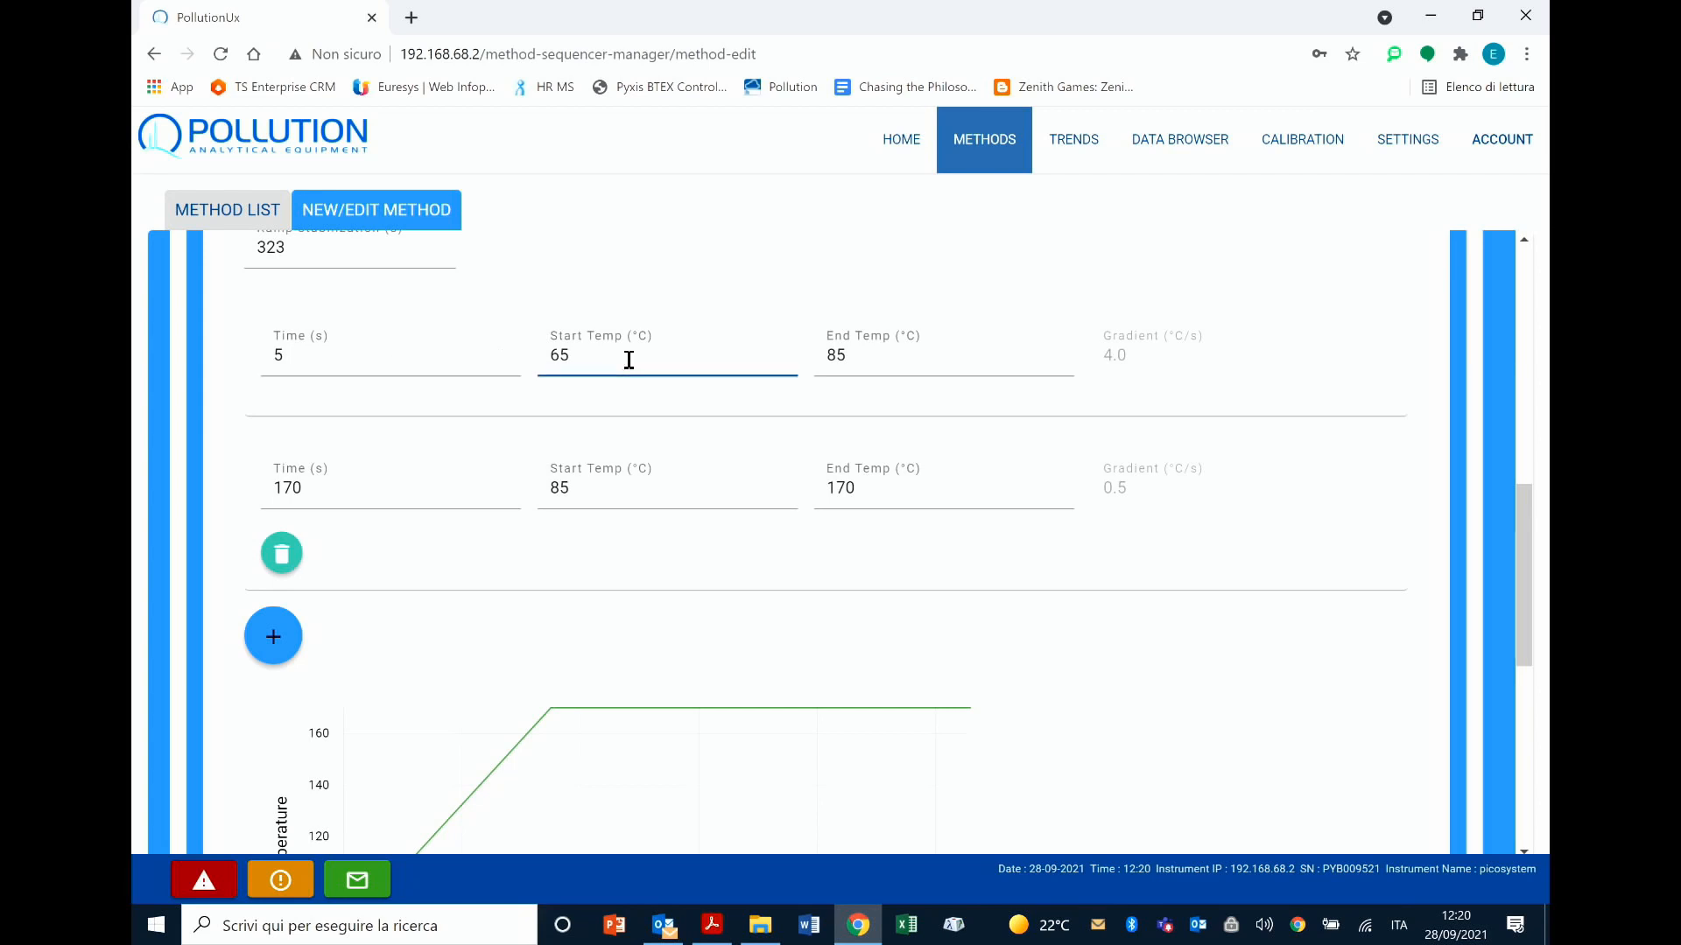
left_click(876, 358)
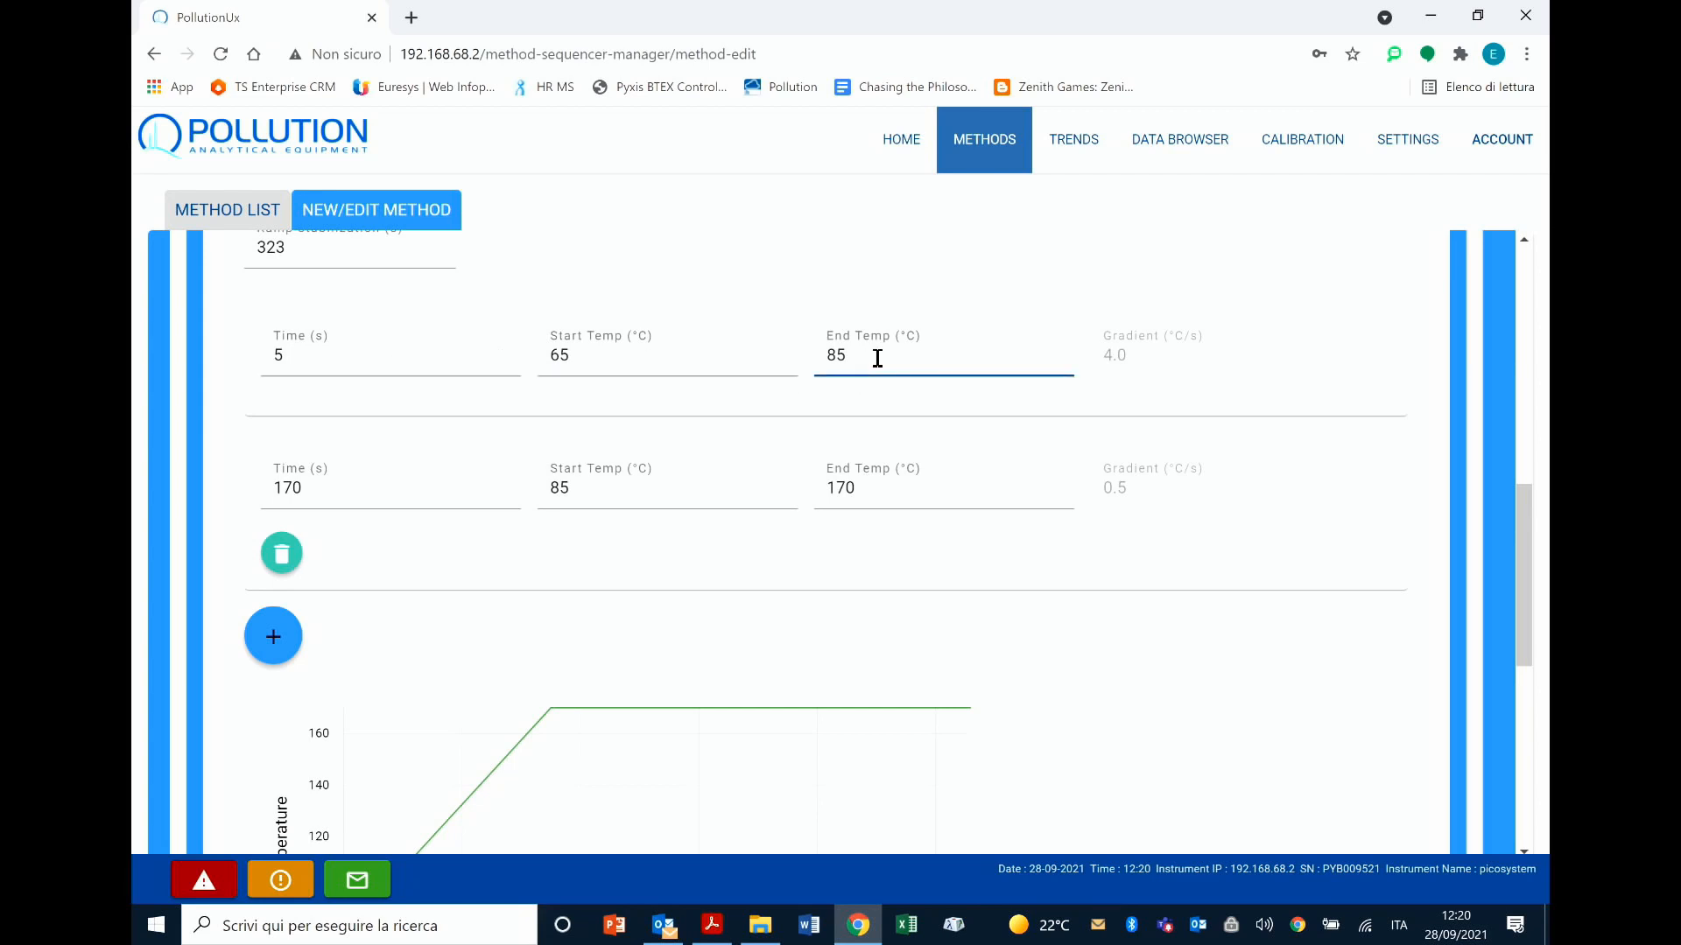
left_click(1201, 392)
scroll(1141, 564, "down", 5)
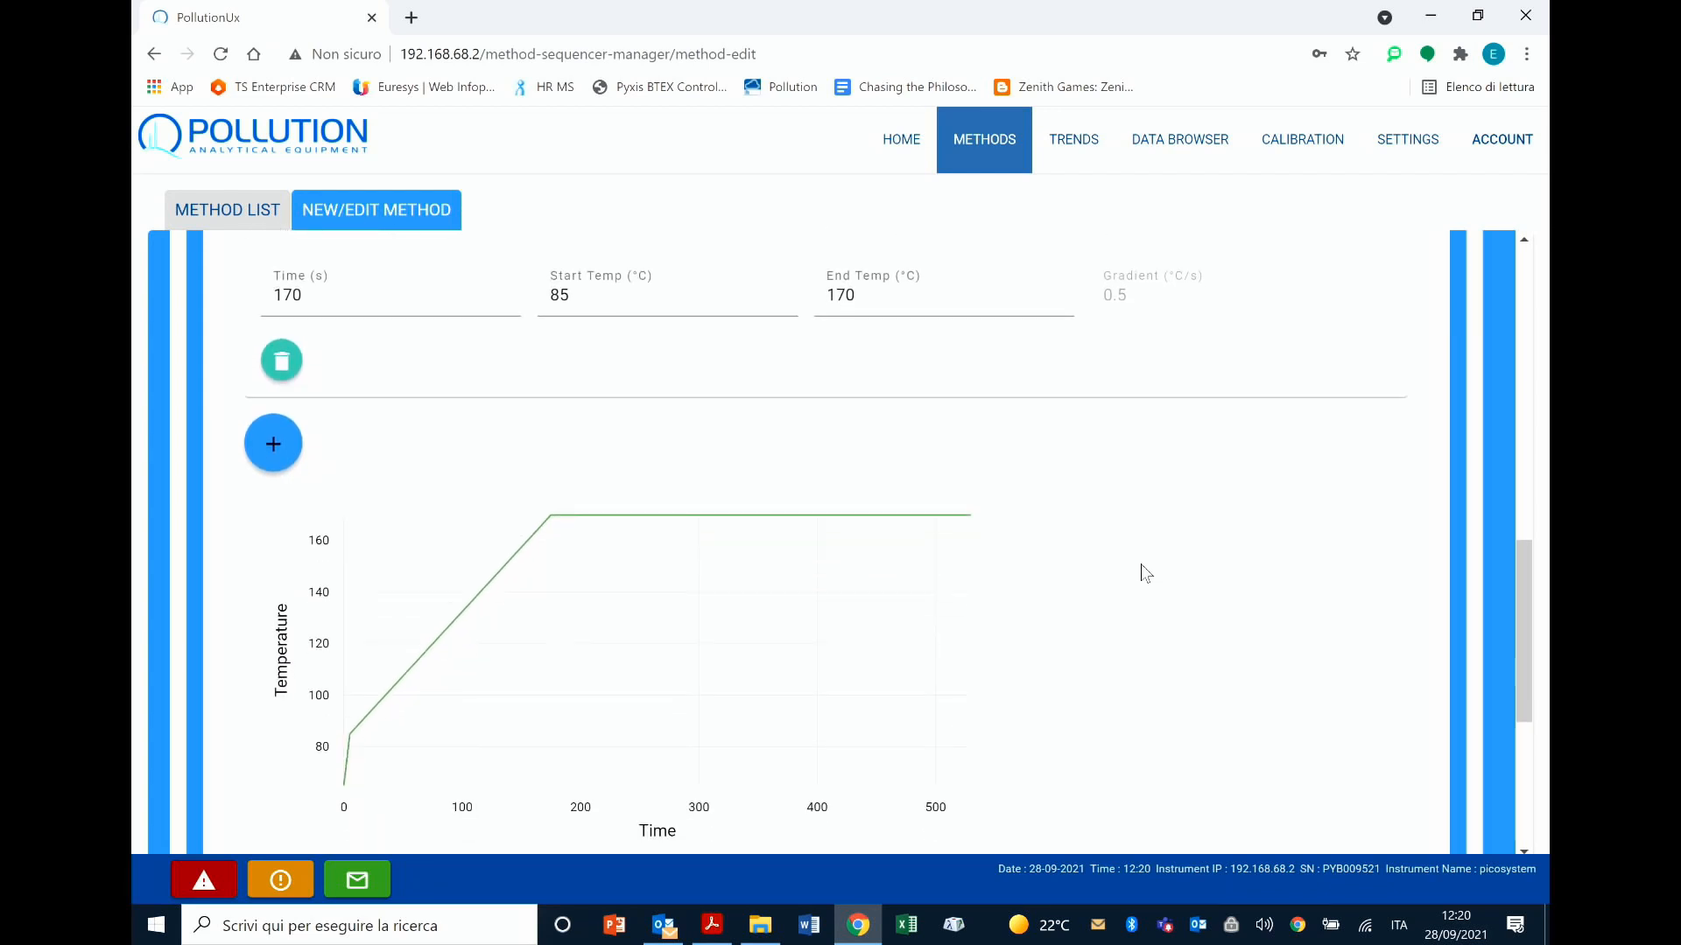
Step: Add a third temperature ramp segment to the GC column parameters
scroll(1142, 564, "up", 3)
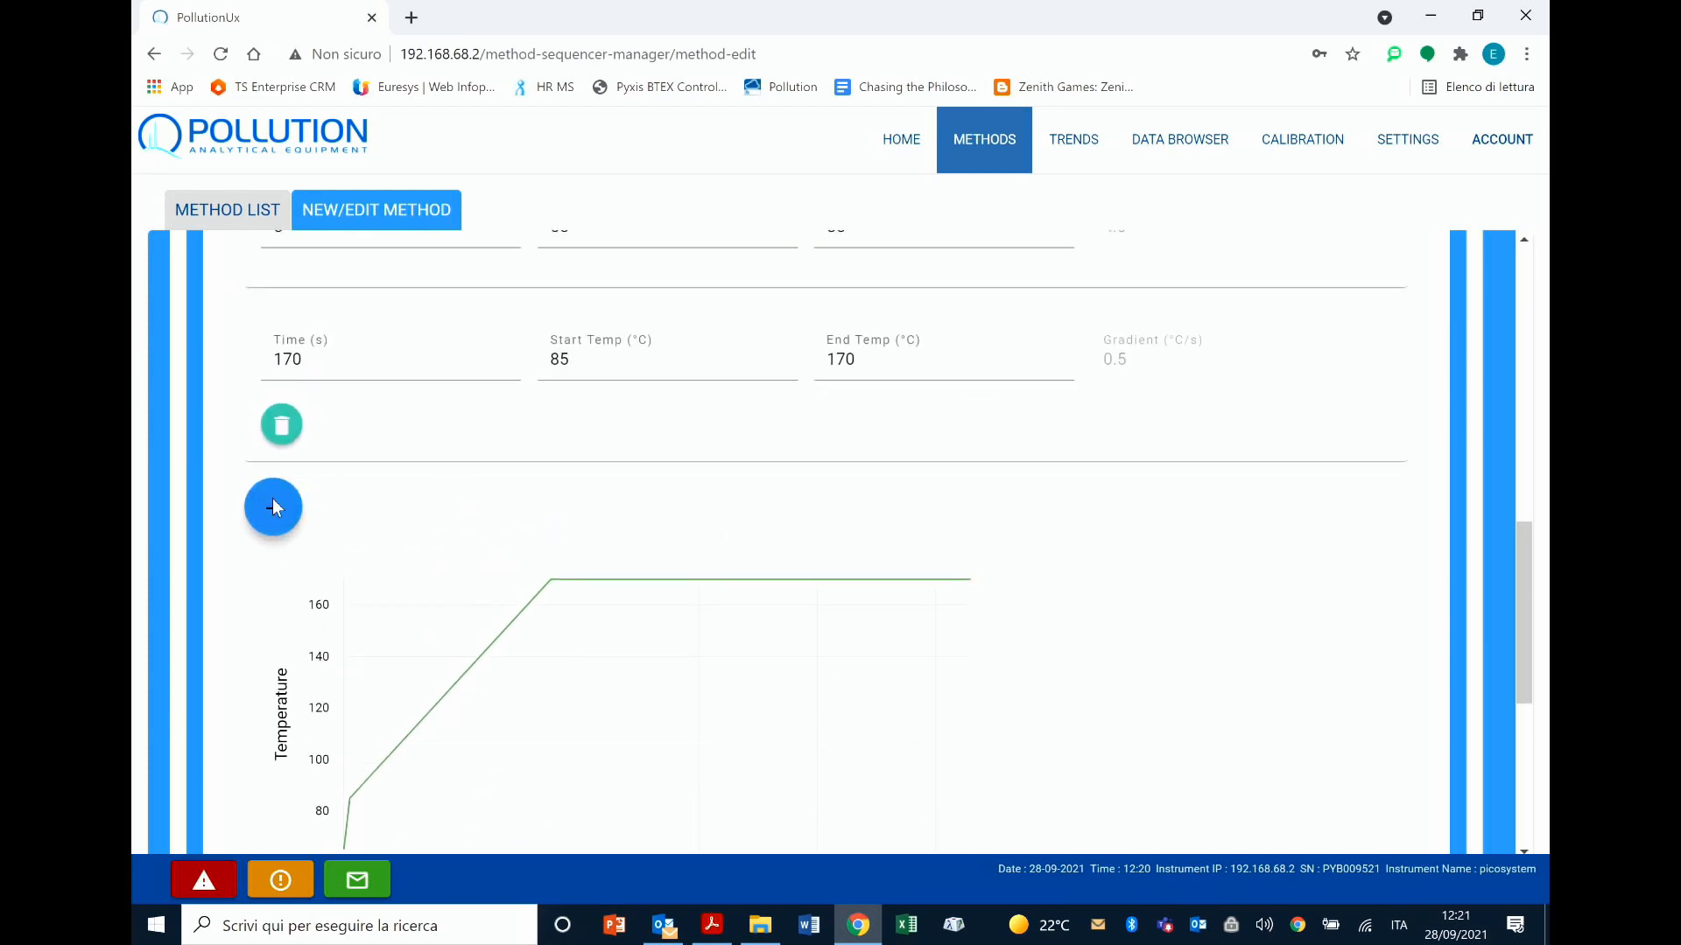
left_click(274, 508)
scroll(516, 591, "down", 2)
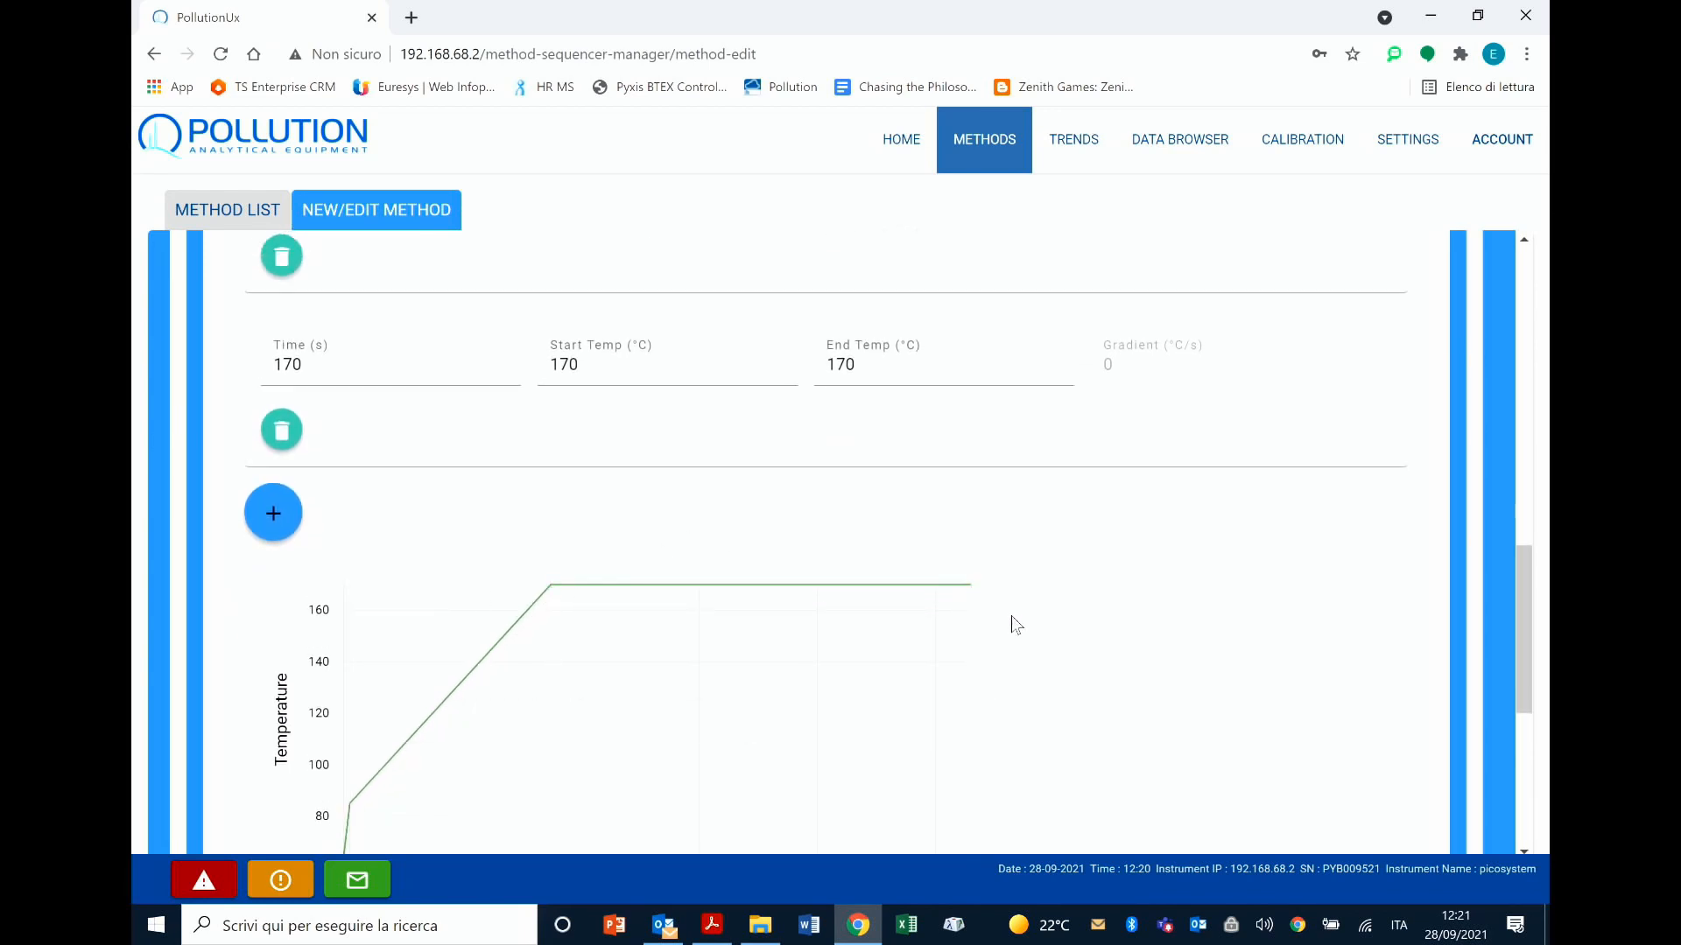
Step: Review the PID parameters at the end of the method, especially the sampling delay and sampling duration
scroll(1011, 616, "down", 2)
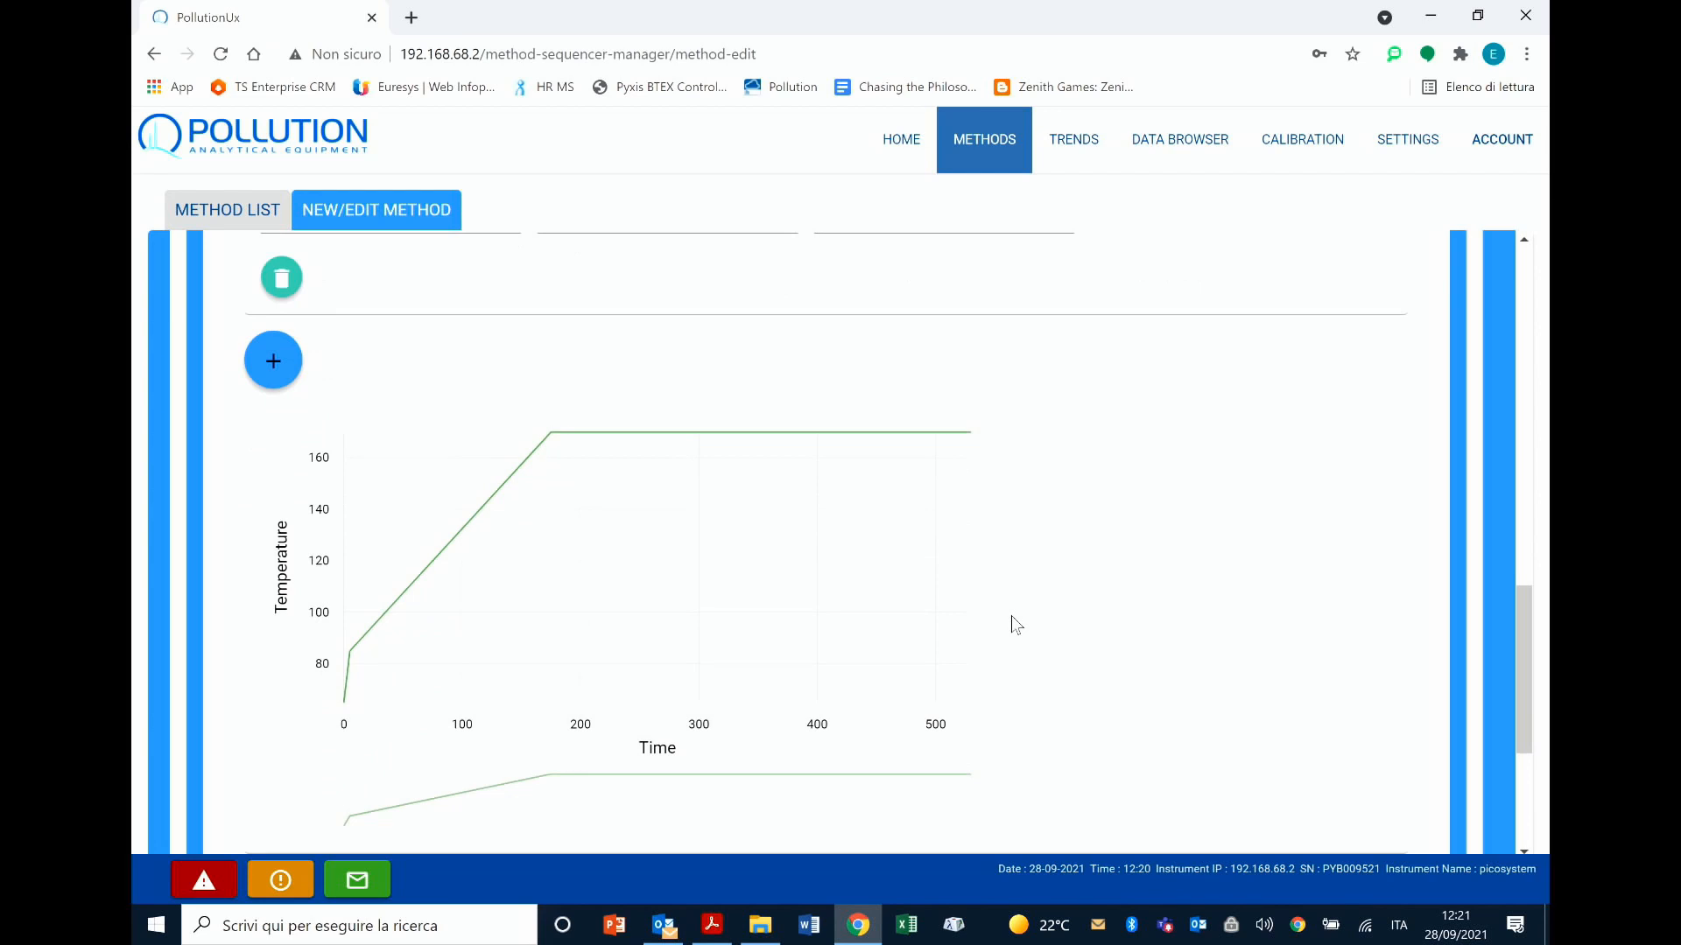
scroll(1011, 617, "down", 1)
scroll(1011, 616, "down", 1)
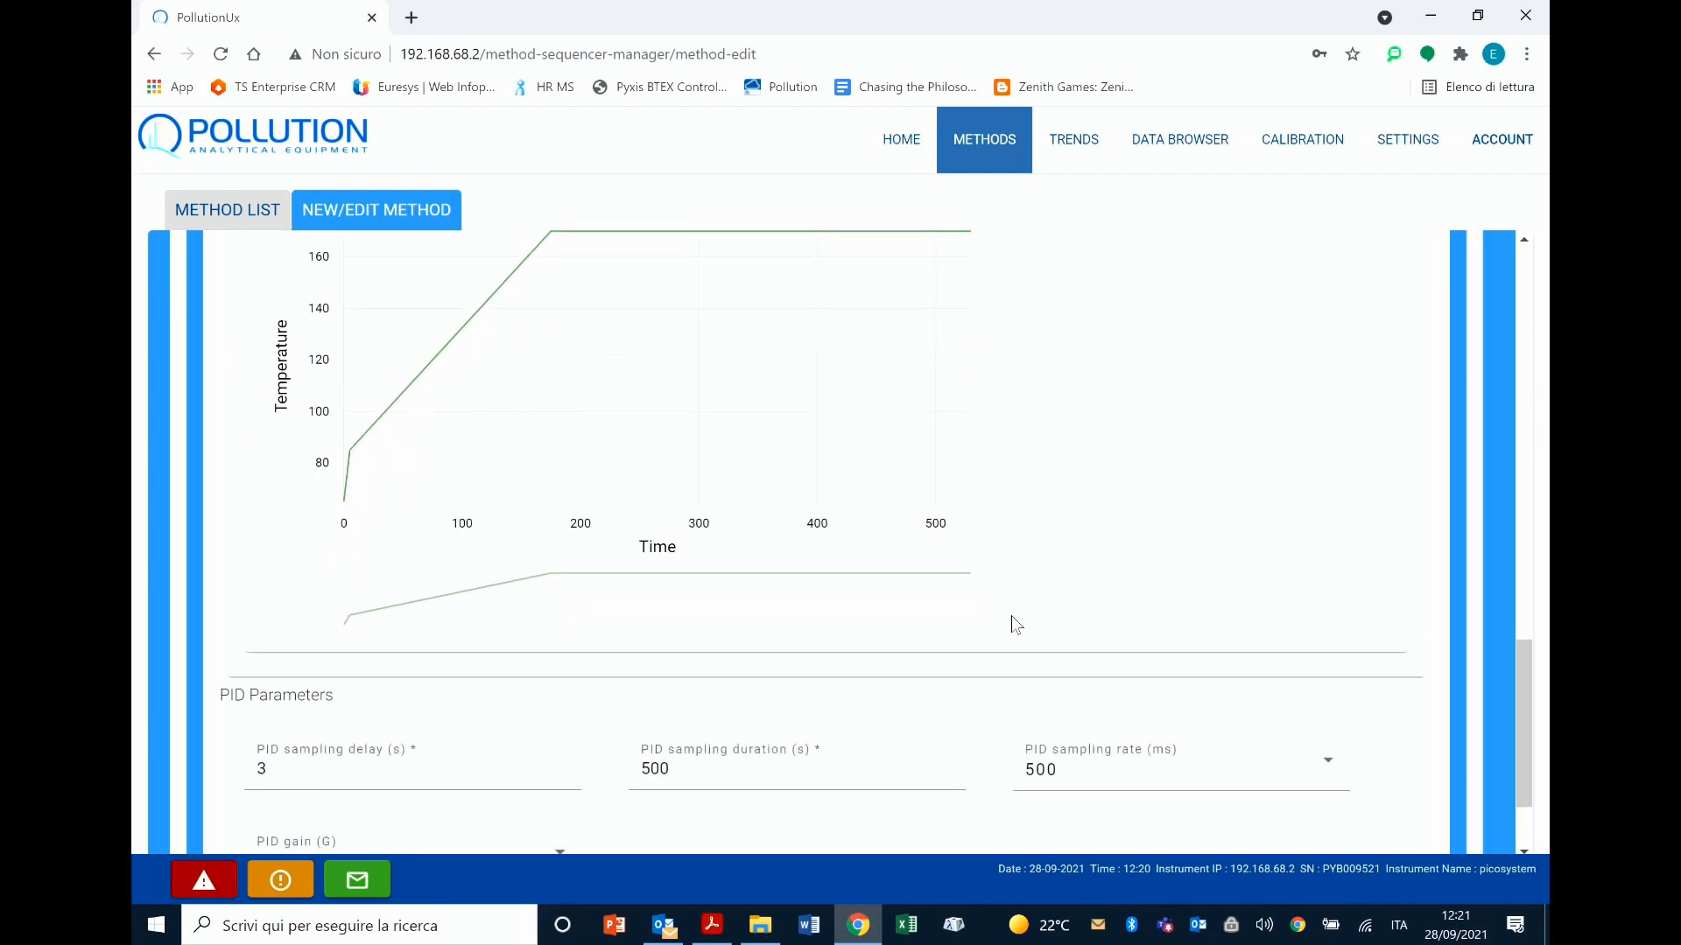
scroll(1011, 616, "down", 1)
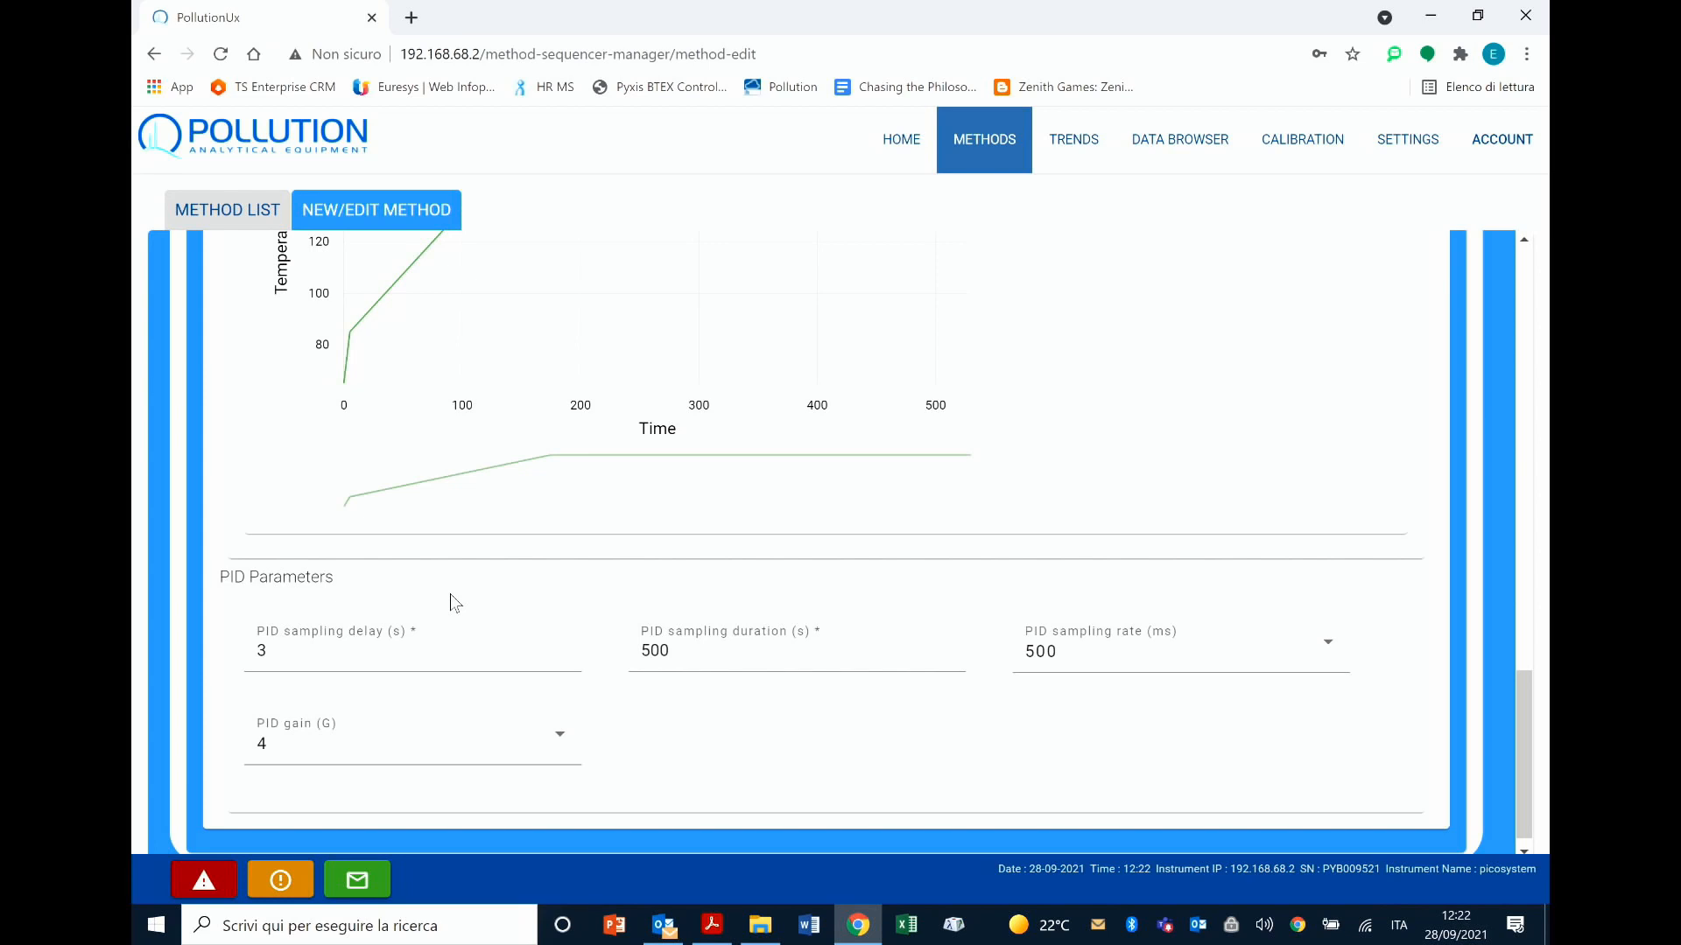
left_click(323, 647)
left_click(648, 655)
left_click(889, 555)
scroll(889, 555, "up", 1)
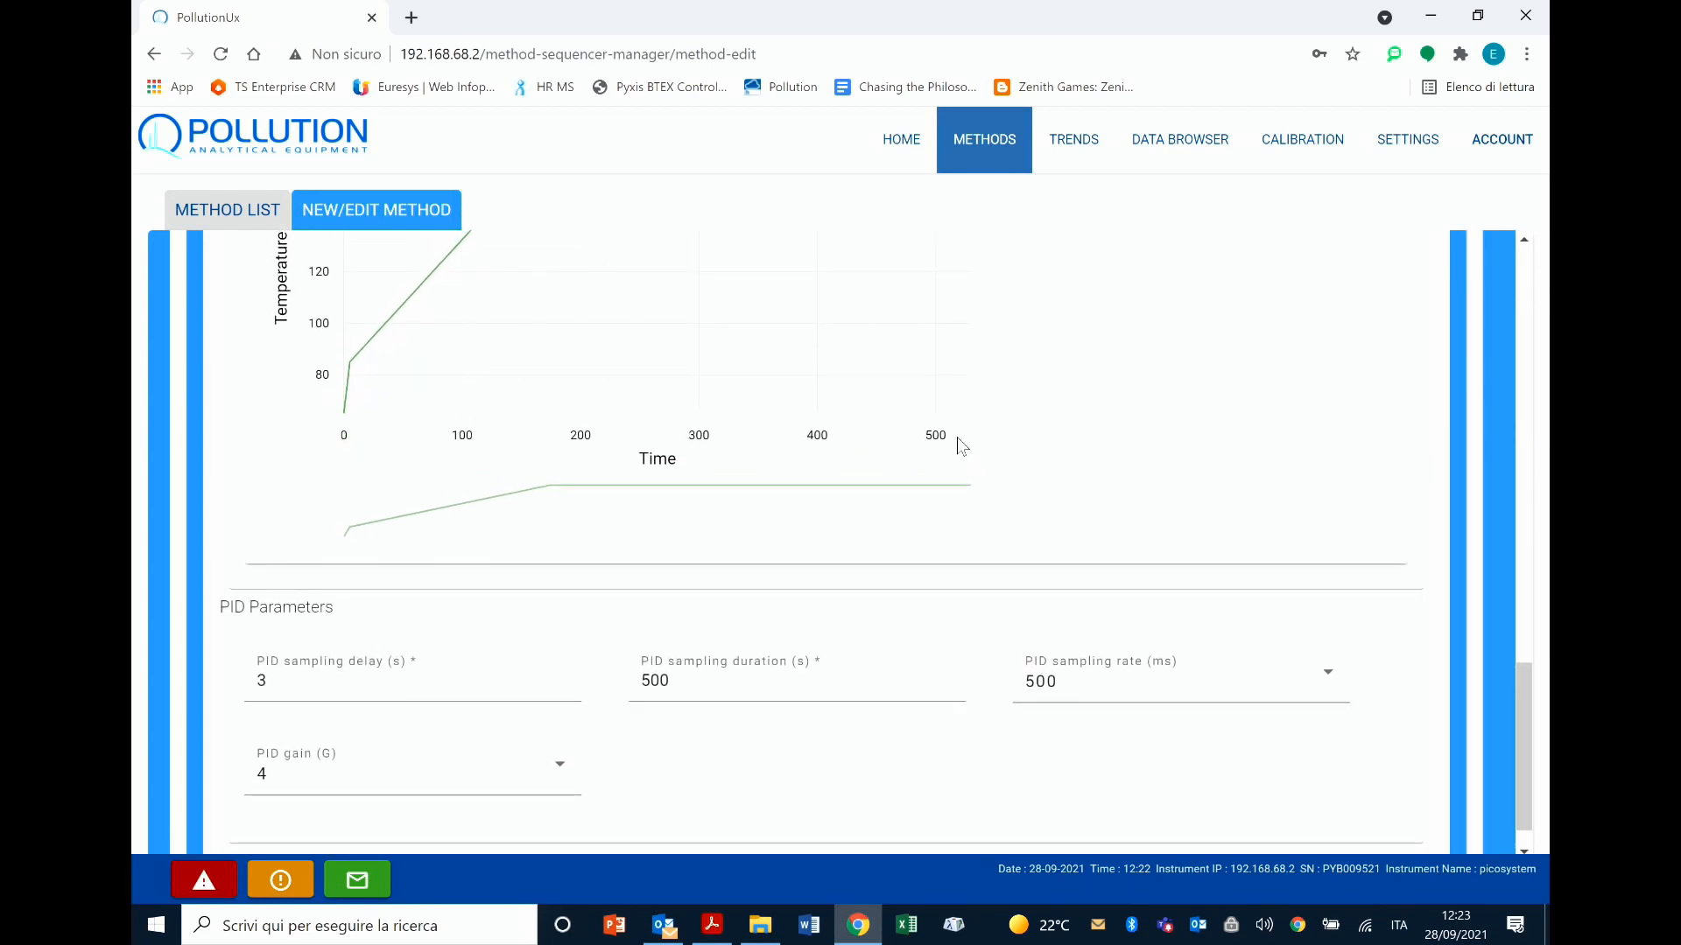
scroll(1022, 461, "down", 1)
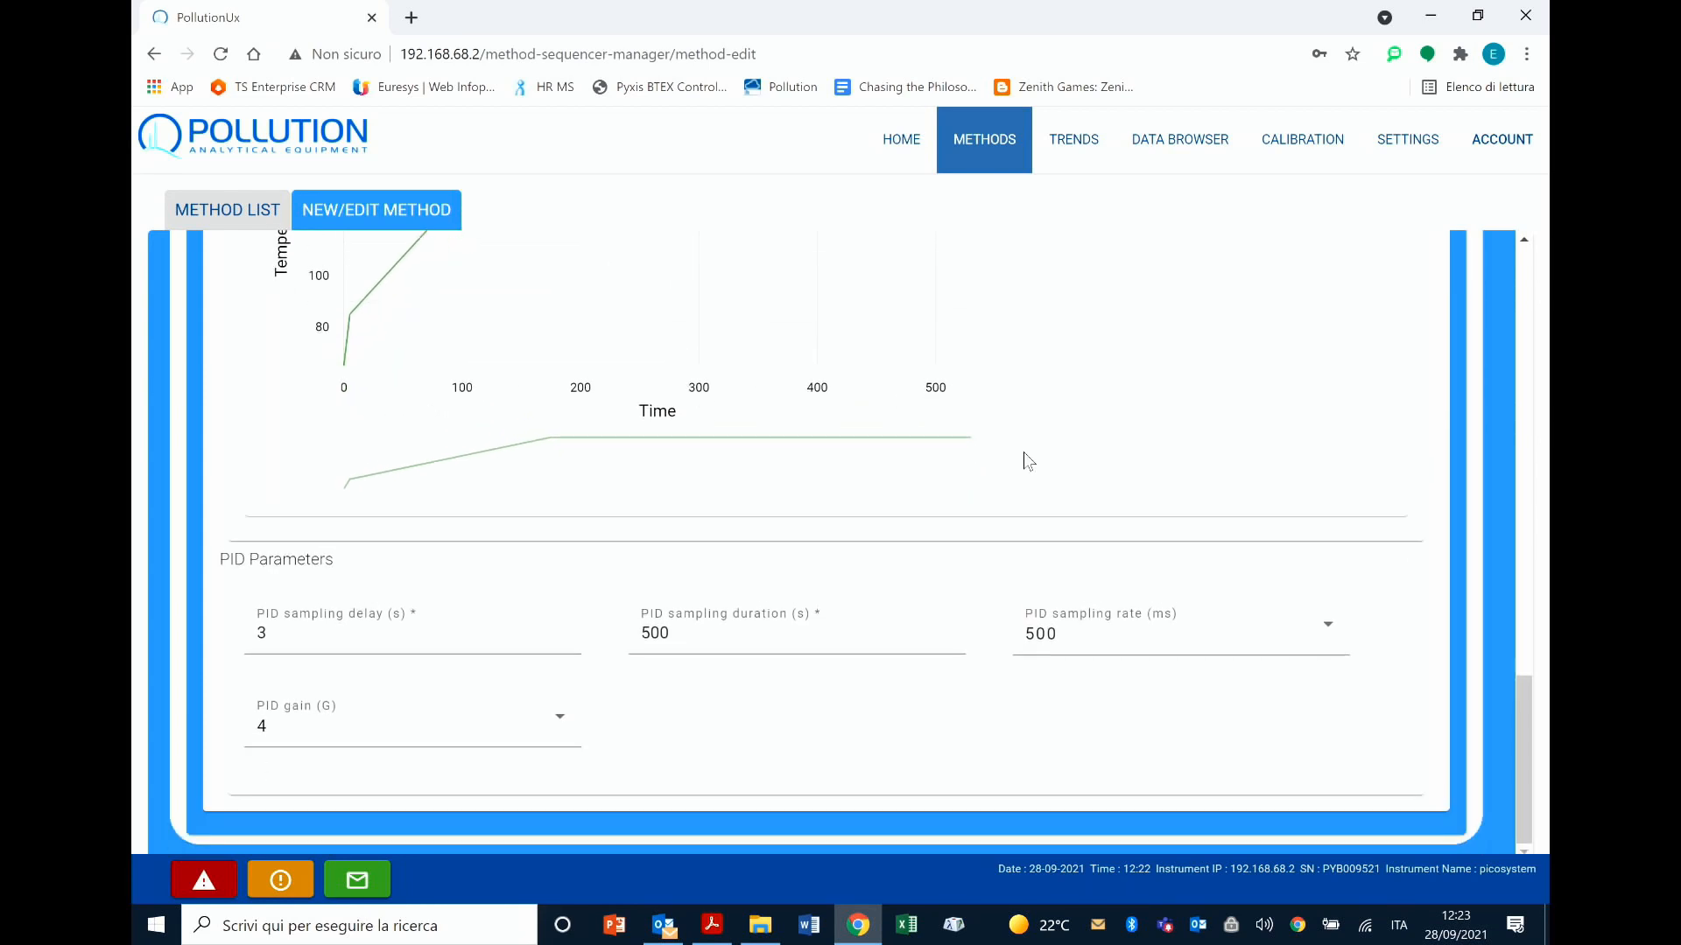
Step: View the available PID sampling rate options without changing the rate, and open the PID gain options
left_click(1336, 646)
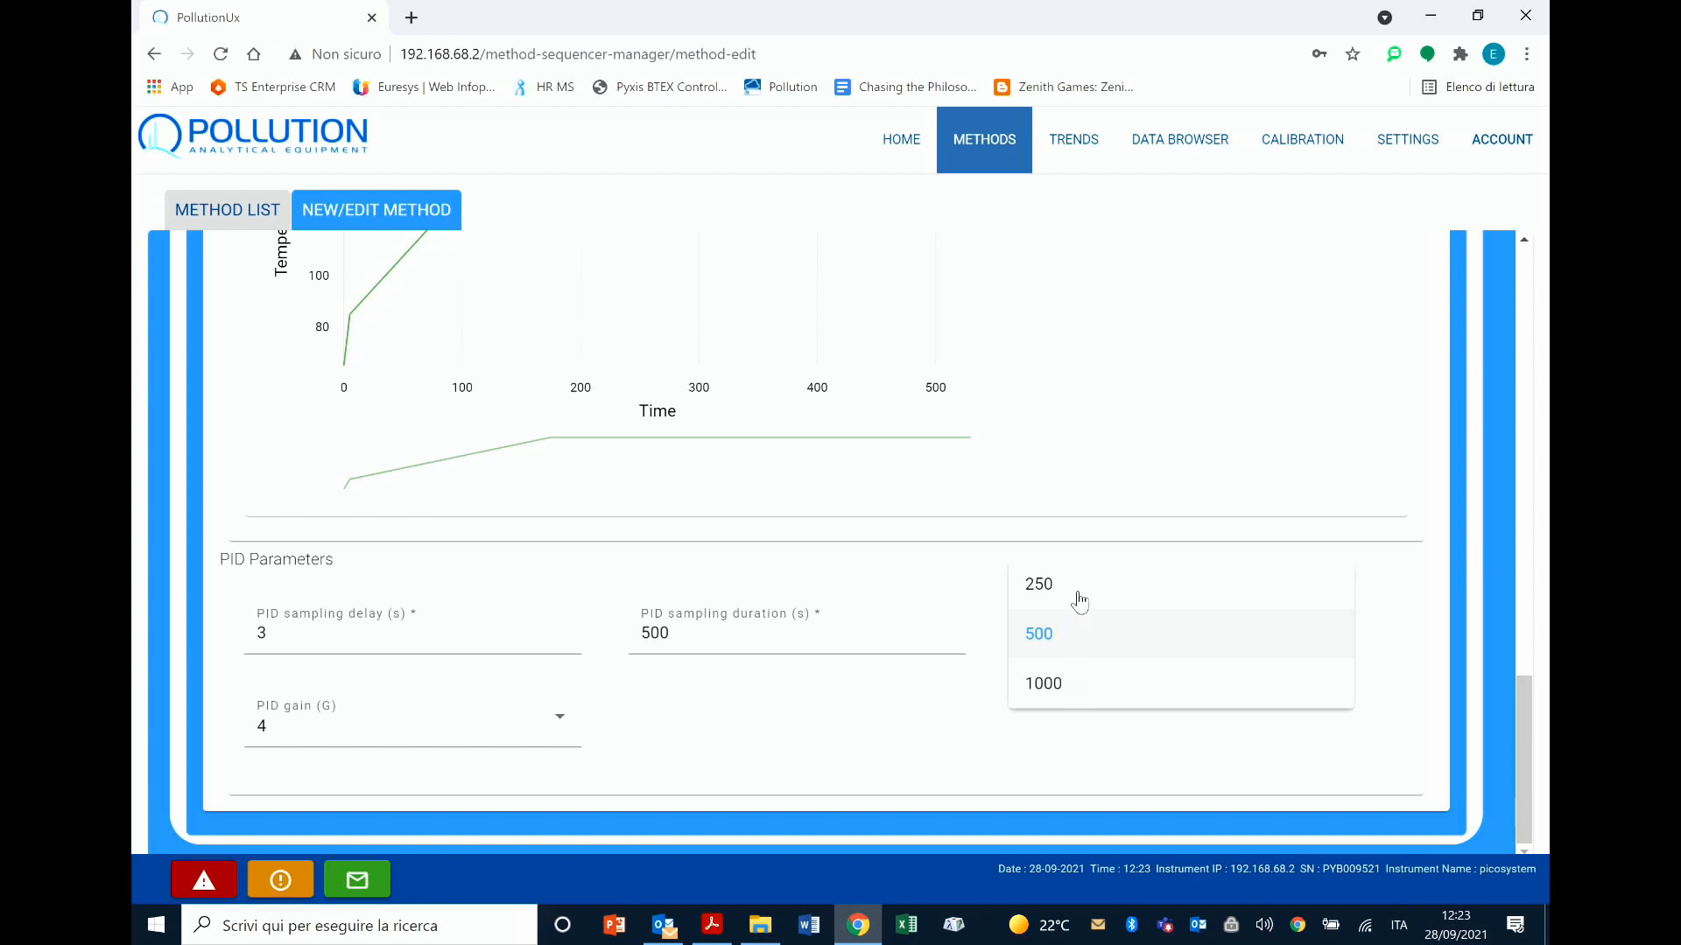
left_click(1011, 775)
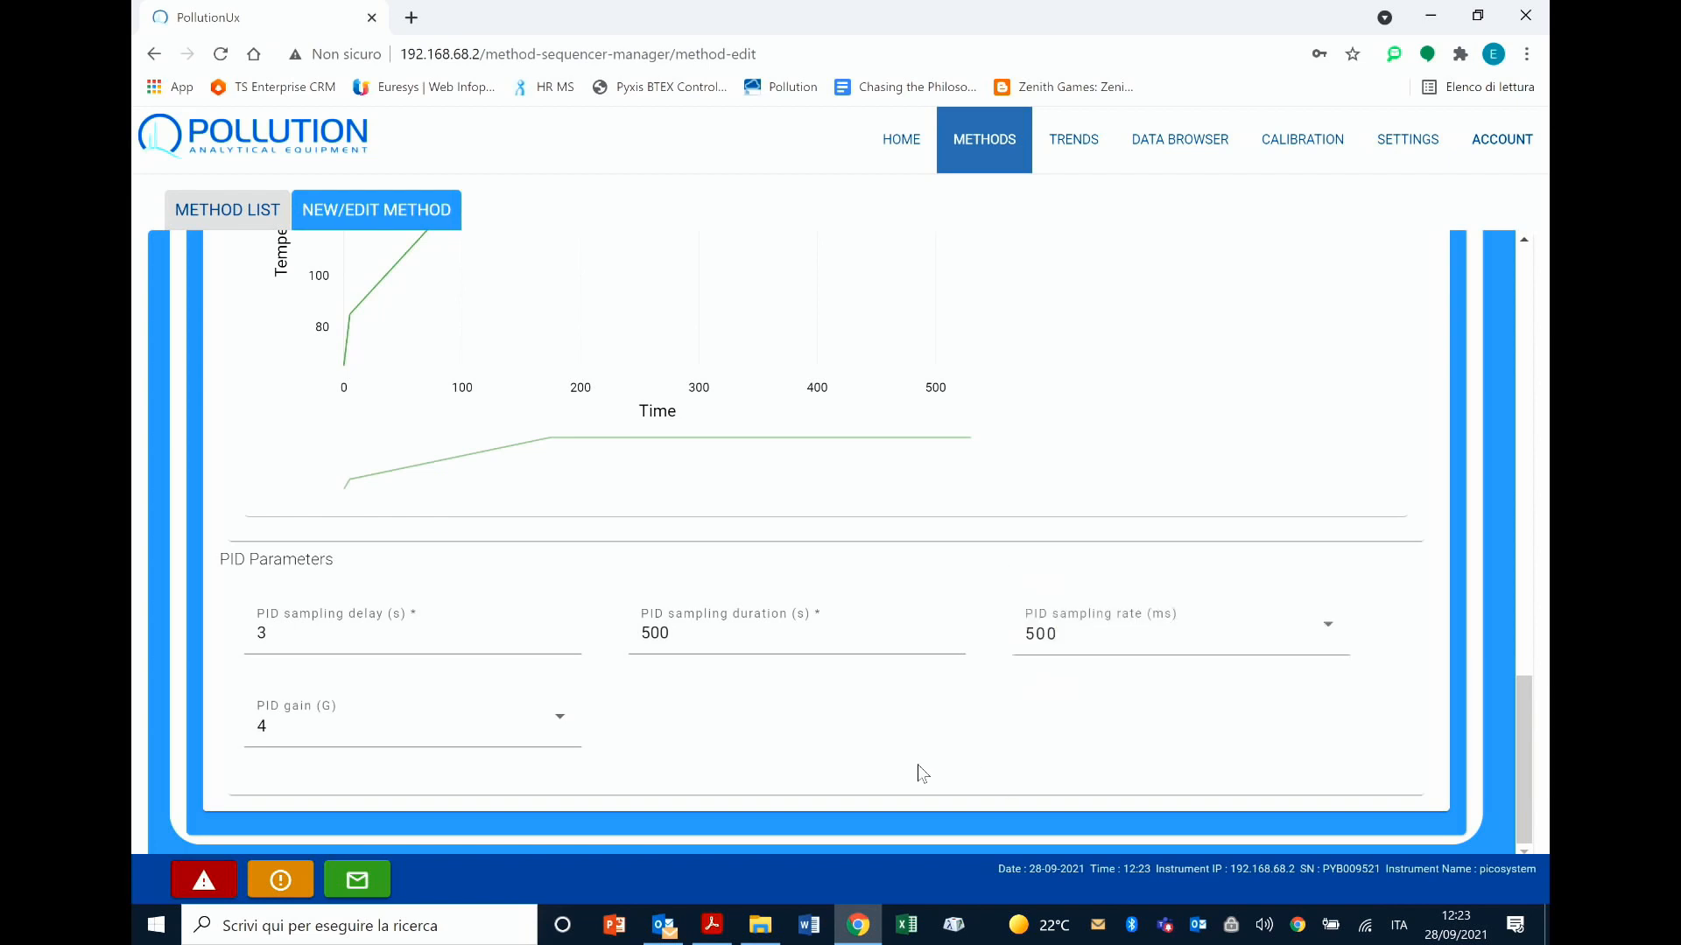
left_click(557, 729)
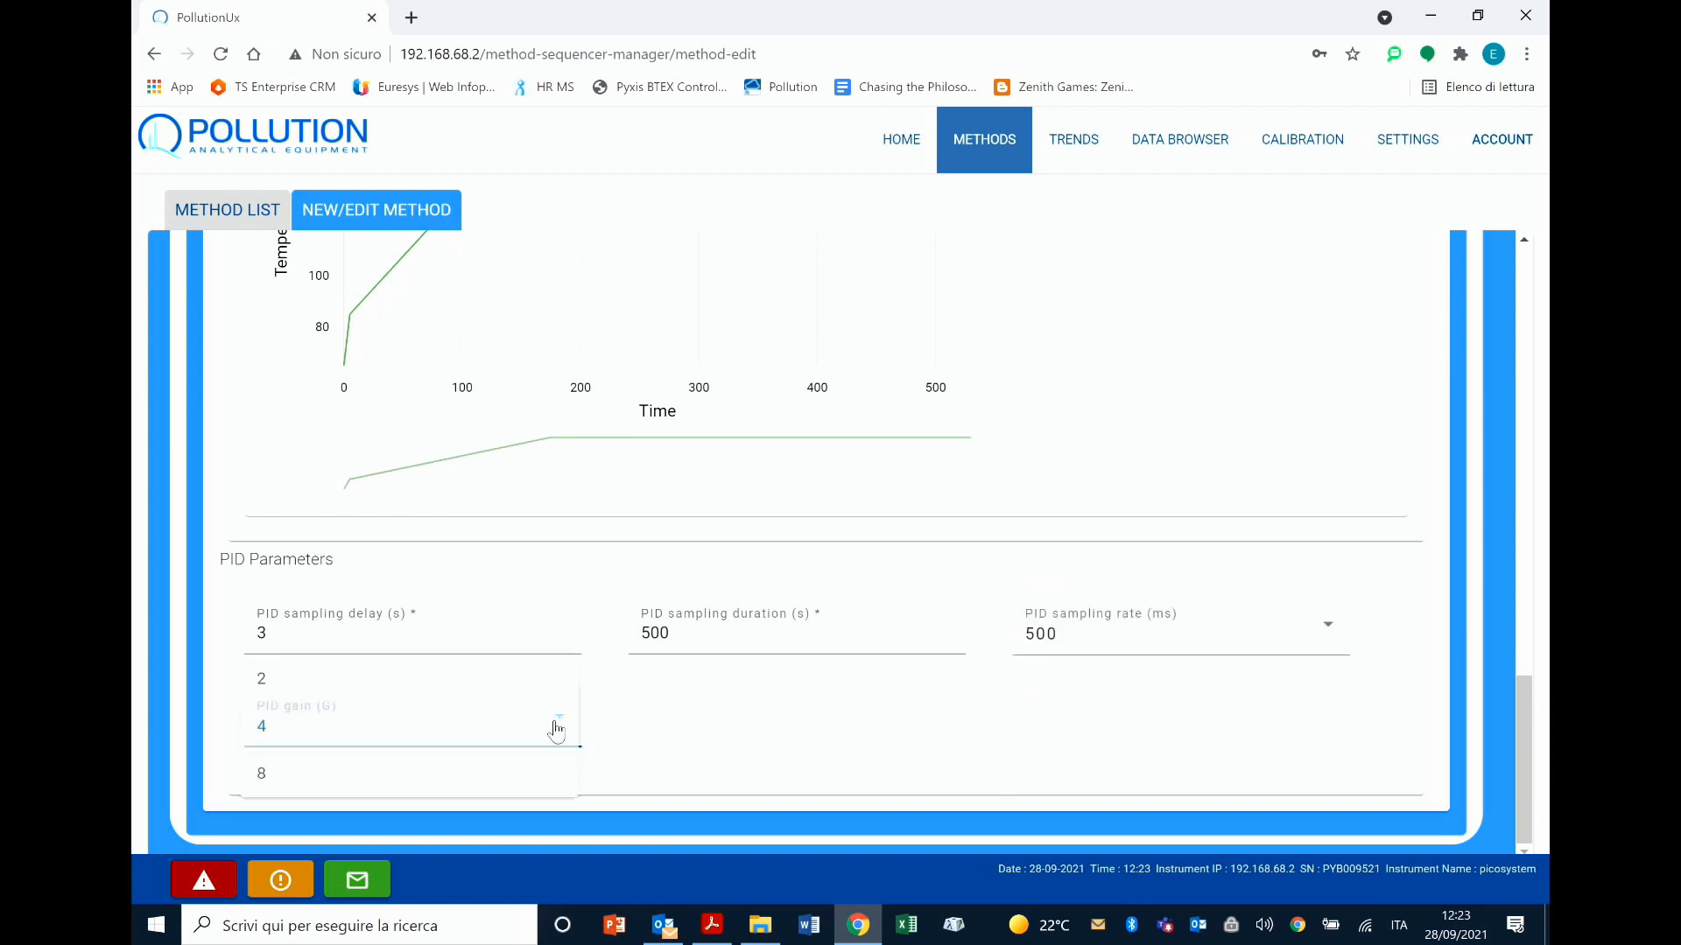